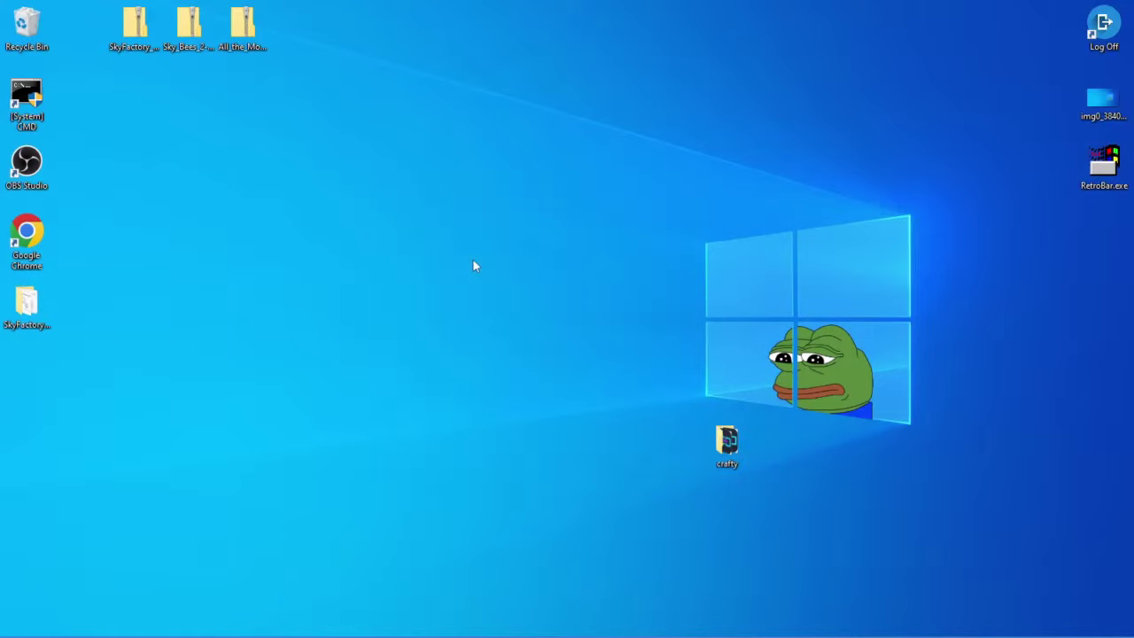
# Step: Move the extracted SkyFactory folder below its zip on the desktop and open a Command Prompt inside that folder
pyautogui.moveTo(48, 306); pyautogui.dragTo(135, 100)
pyautogui.doubleClick(135, 96)
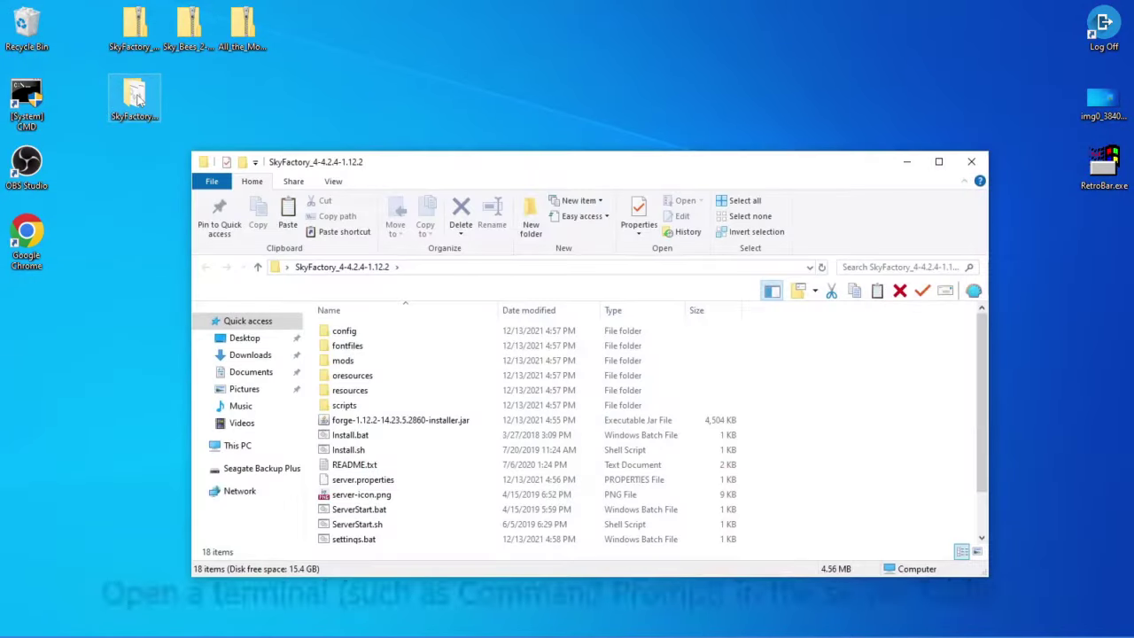
pyautogui.rightClick(808, 445)
pyautogui.moveTo(864, 352)
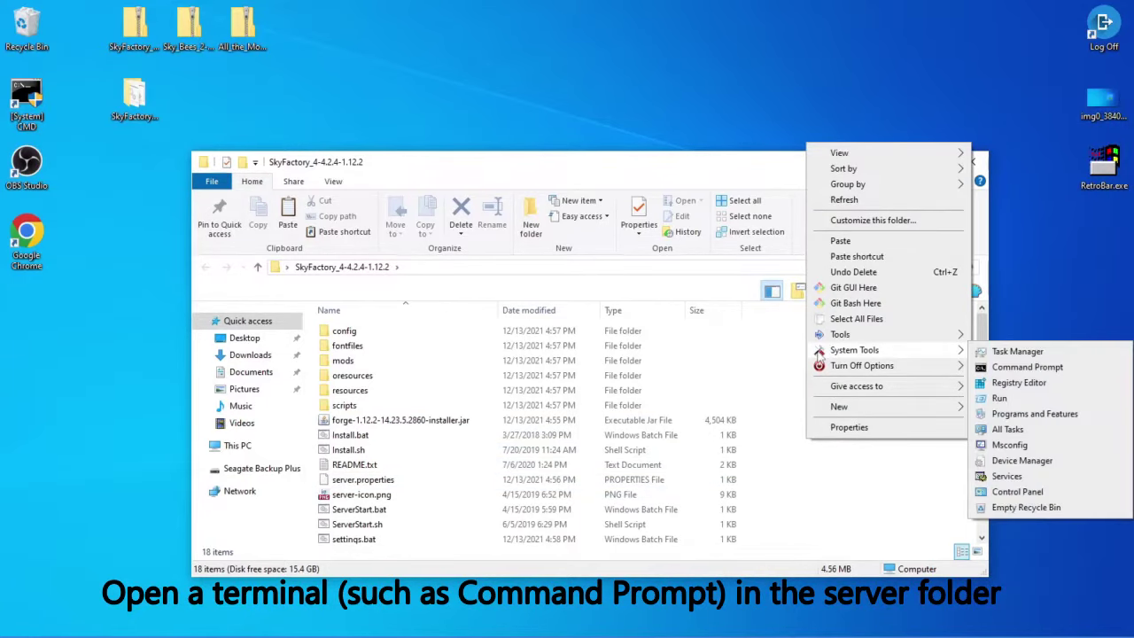
pyautogui.click(1015, 365)
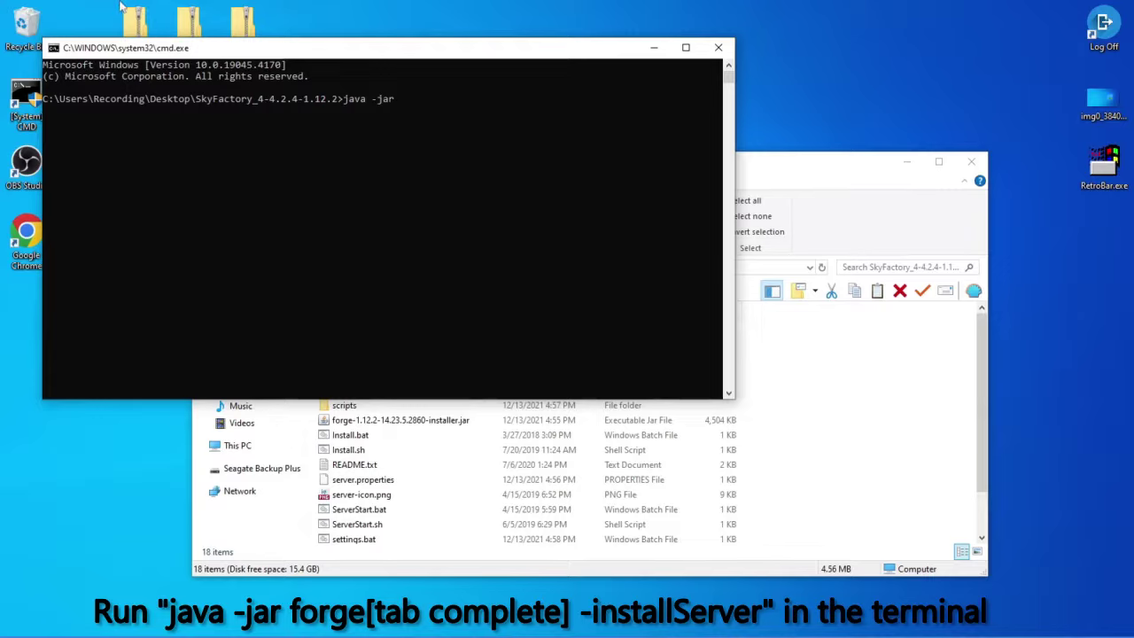
# Step: Install the Forge server by running "java -jar forge-1.12.2-14.23.5.2860-installer.jar -installServer", and close the terminal when it finishes
pyautogui.write('g')
pyautogui.press('Tab')
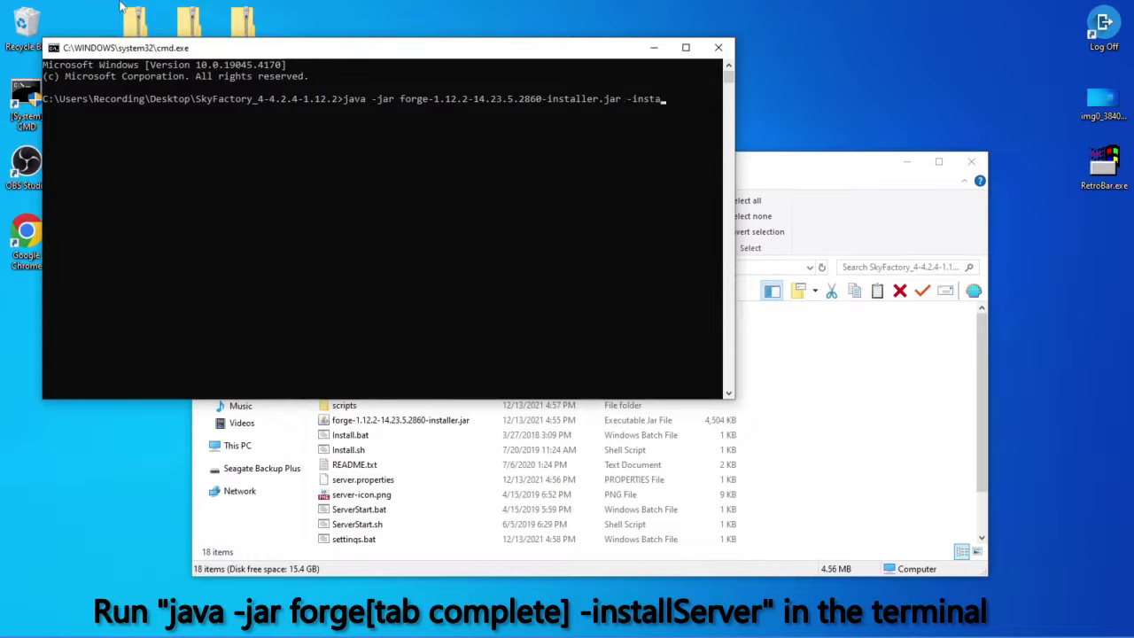
pyautogui.write('-installServer')
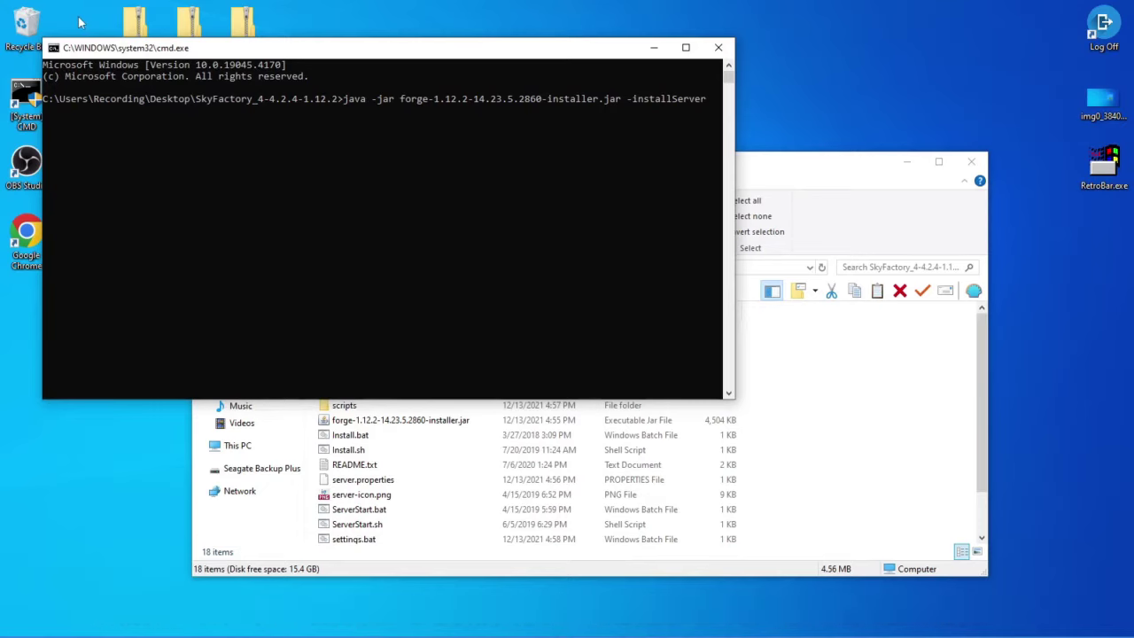
pyautogui.press('Return')
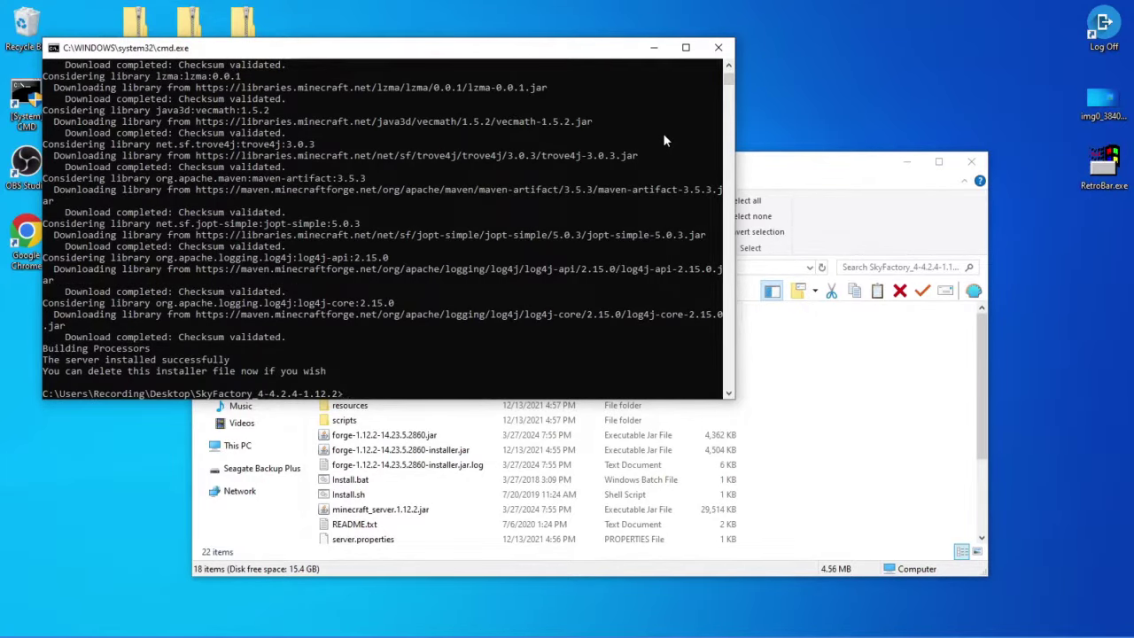
pyautogui.click(717, 47)
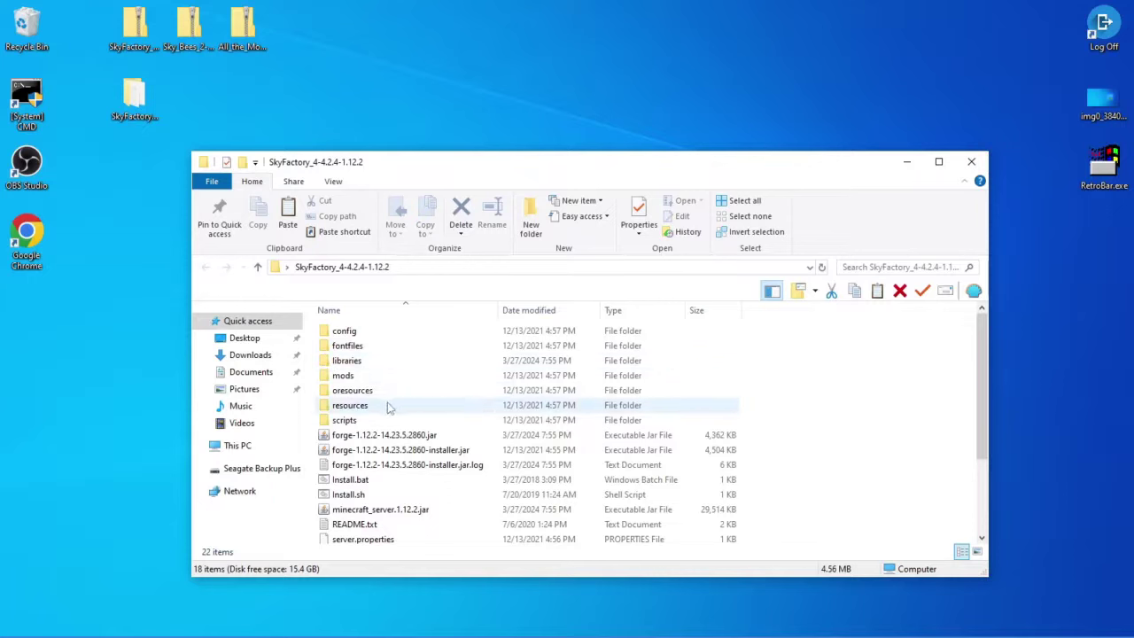
# Step: Compress all files in the SkyFactory server folder into SkyFactory_4-4.2.4-1.12.2.zip with 7-Zip
pyautogui.click(350, 407)
pyautogui.hotkey('ctrl', 'a')
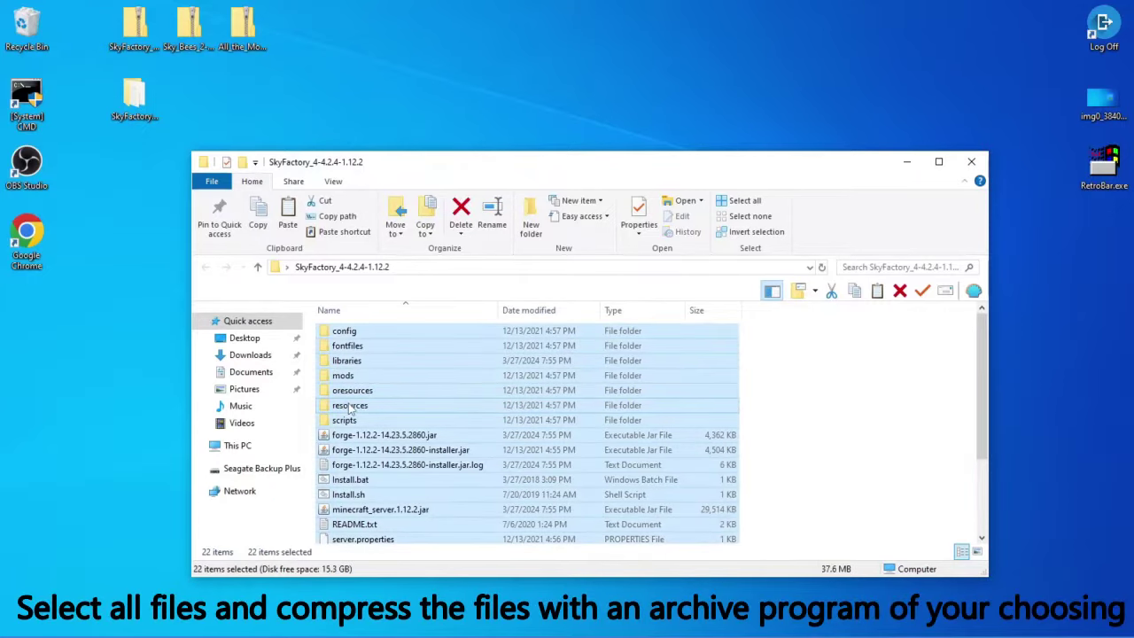
pyautogui.scroll(-3, 535, 421)
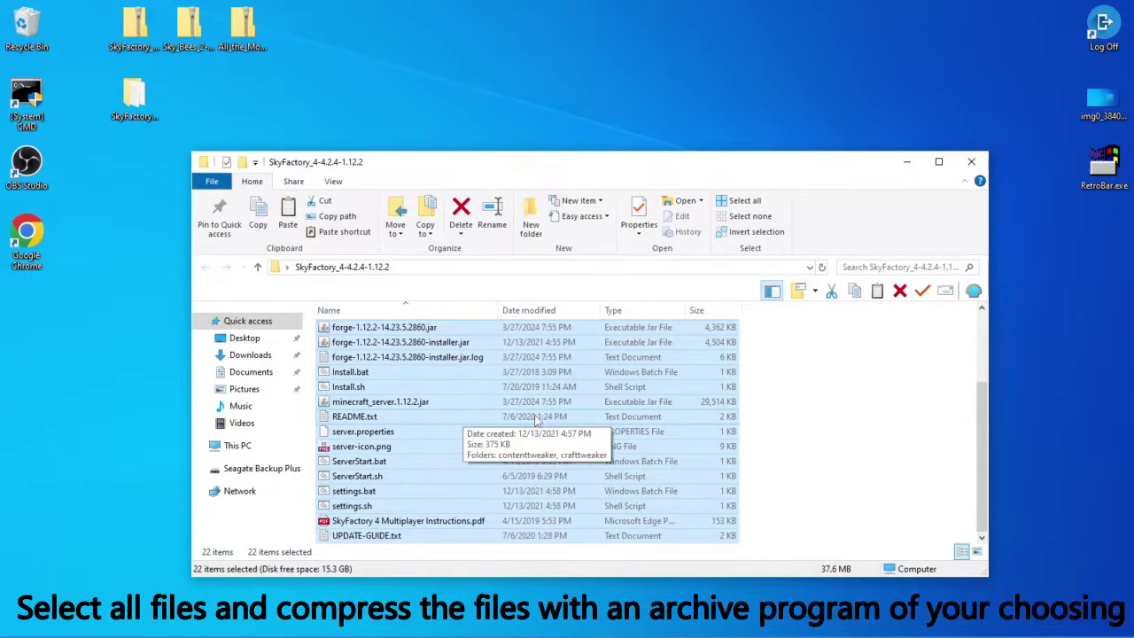
pyautogui.rightClick(402, 453)
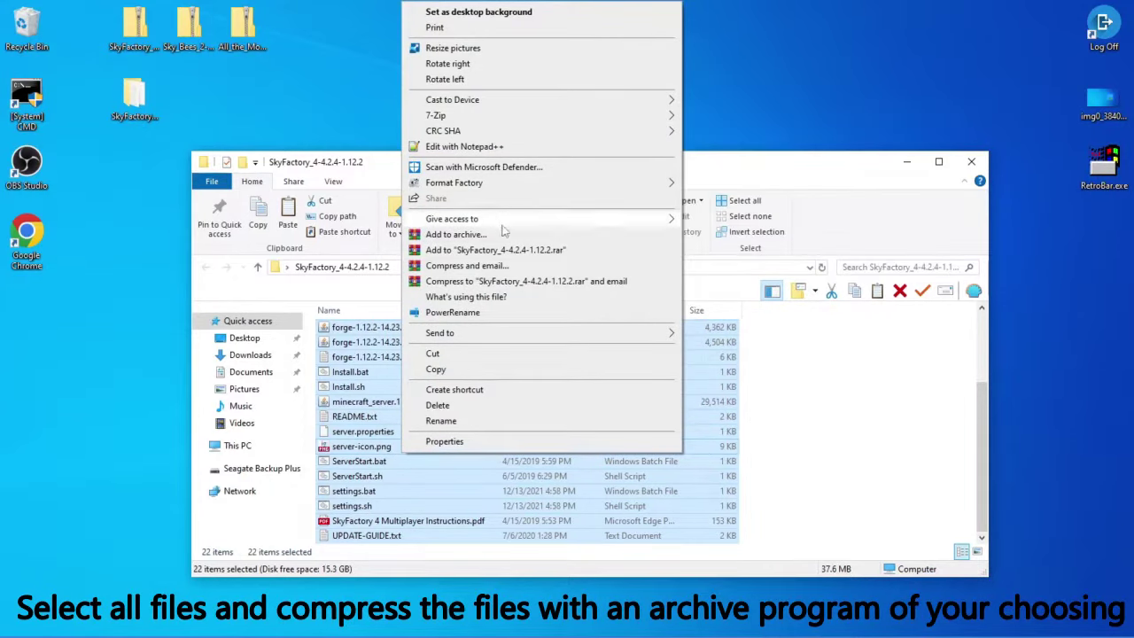
pyautogui.click(582, 499)
pyautogui.rightClick(582, 499)
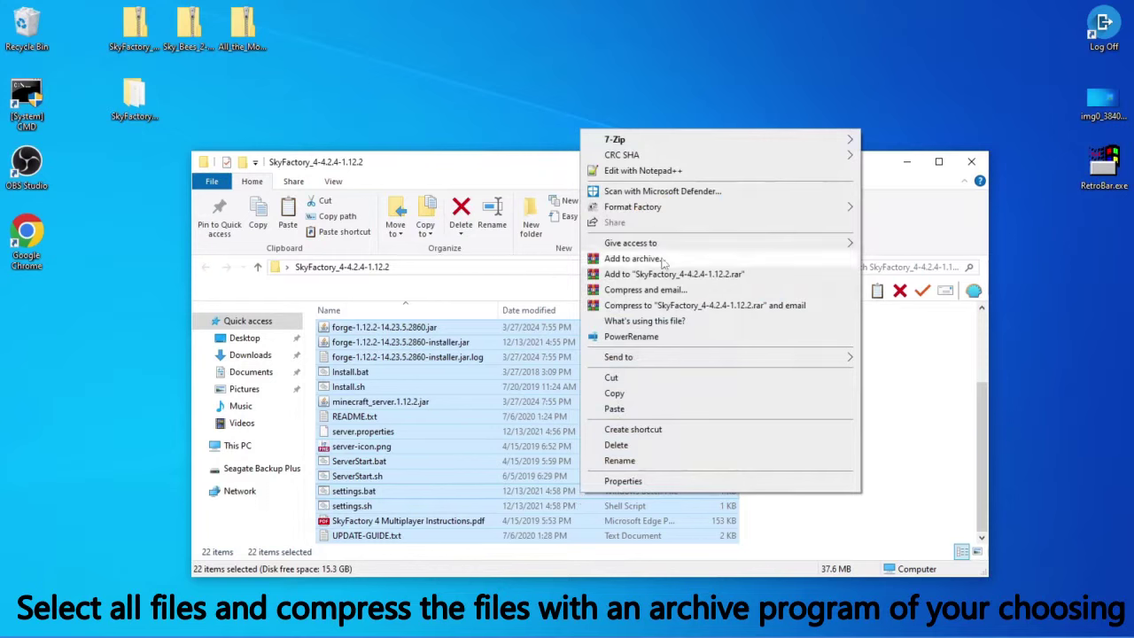
pyautogui.moveTo(683, 140)
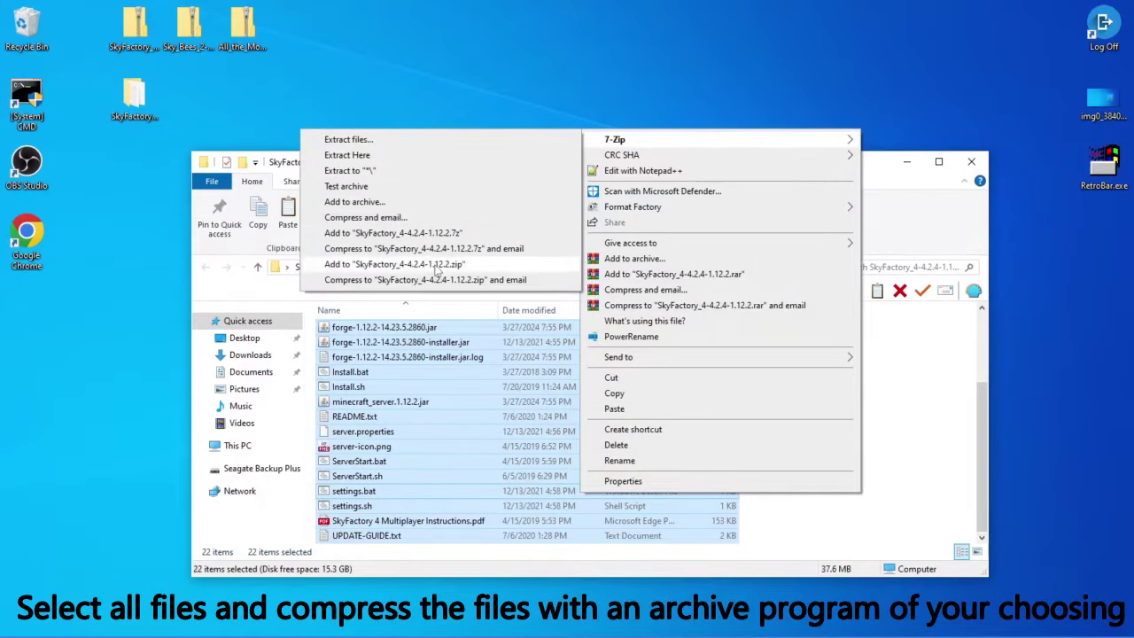
pyautogui.click(435, 266)
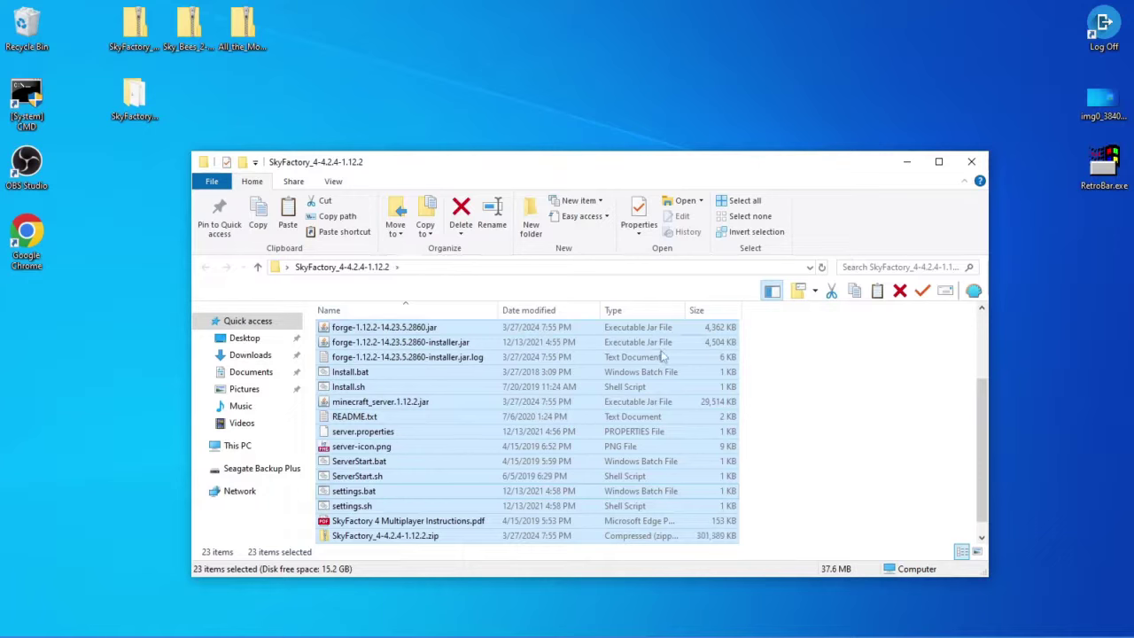
# Step: Replace the old SkyFactory zip on the desktop with the newly made SkyFactory_4-4.2.4-1.12.2.zip and delete the extracted folder
pyautogui.moveTo(118, 37); pyautogui.dragTo(27, 29)
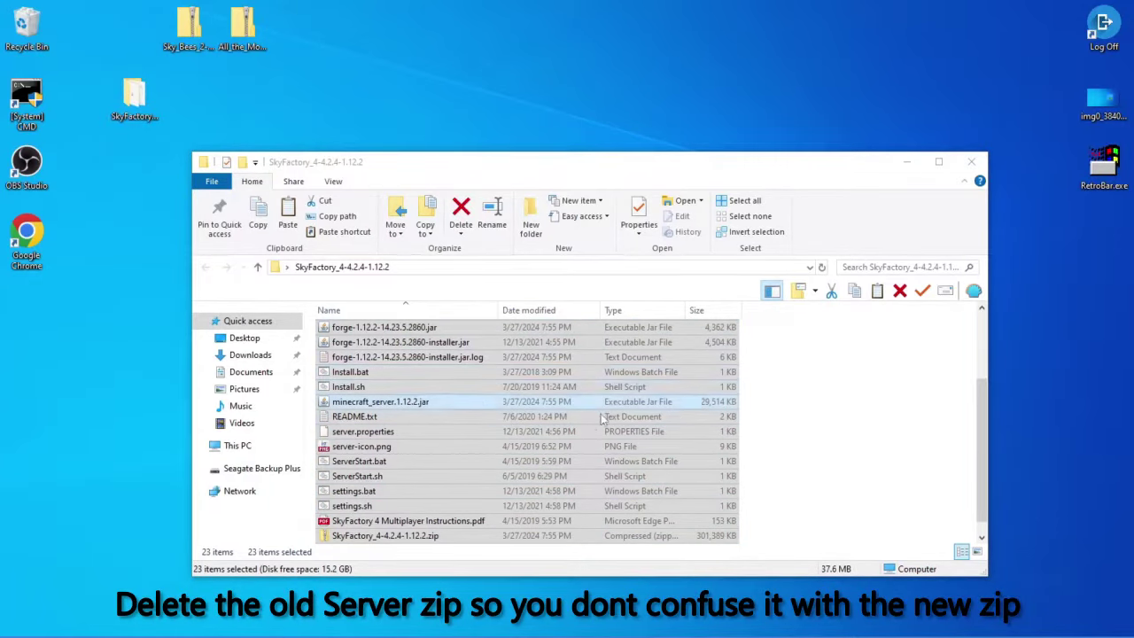
pyautogui.scroll(-1, 390, 443)
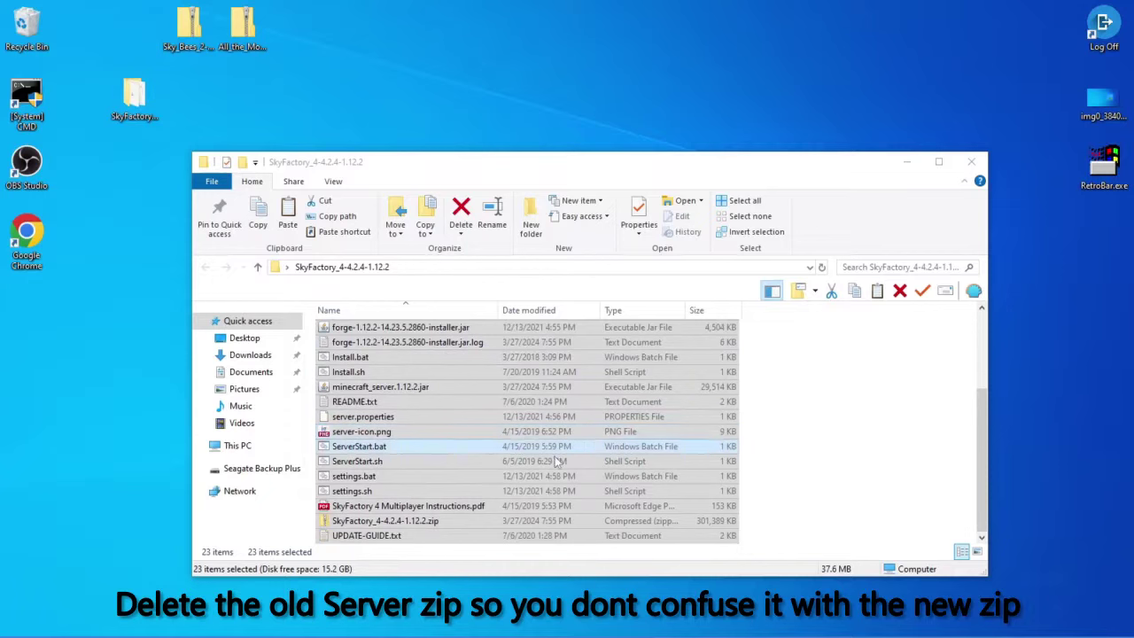
pyautogui.click(395, 524)
pyautogui.moveTo(388, 526); pyautogui.dragTo(130, 52)
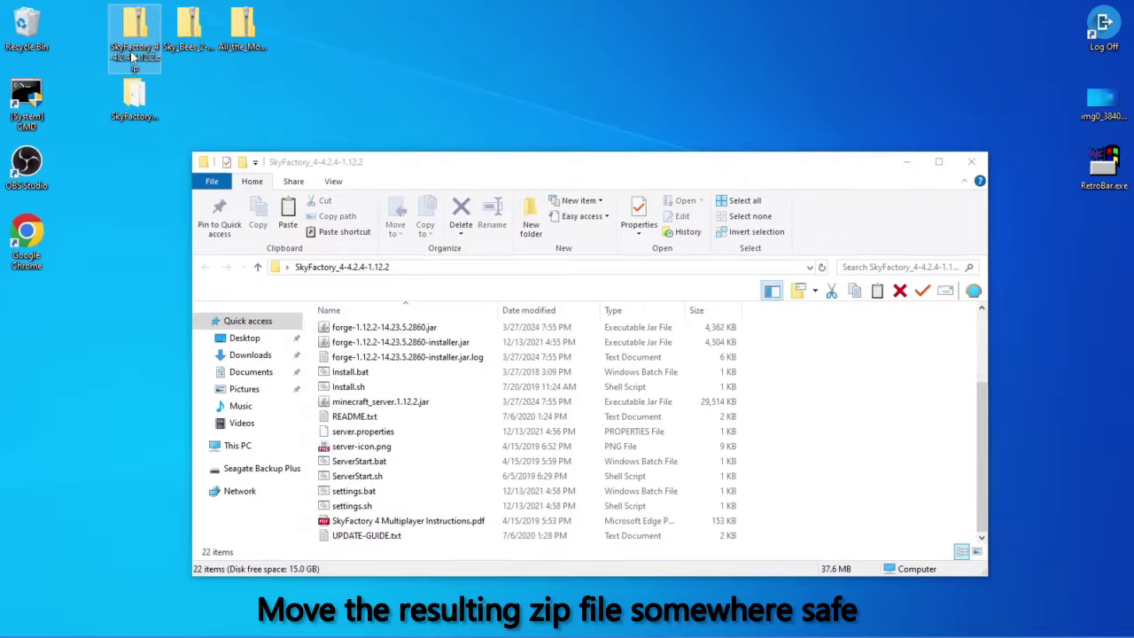
pyautogui.click(971, 161)
pyautogui.moveTo(154, 106); pyautogui.dragTo(33, 37)
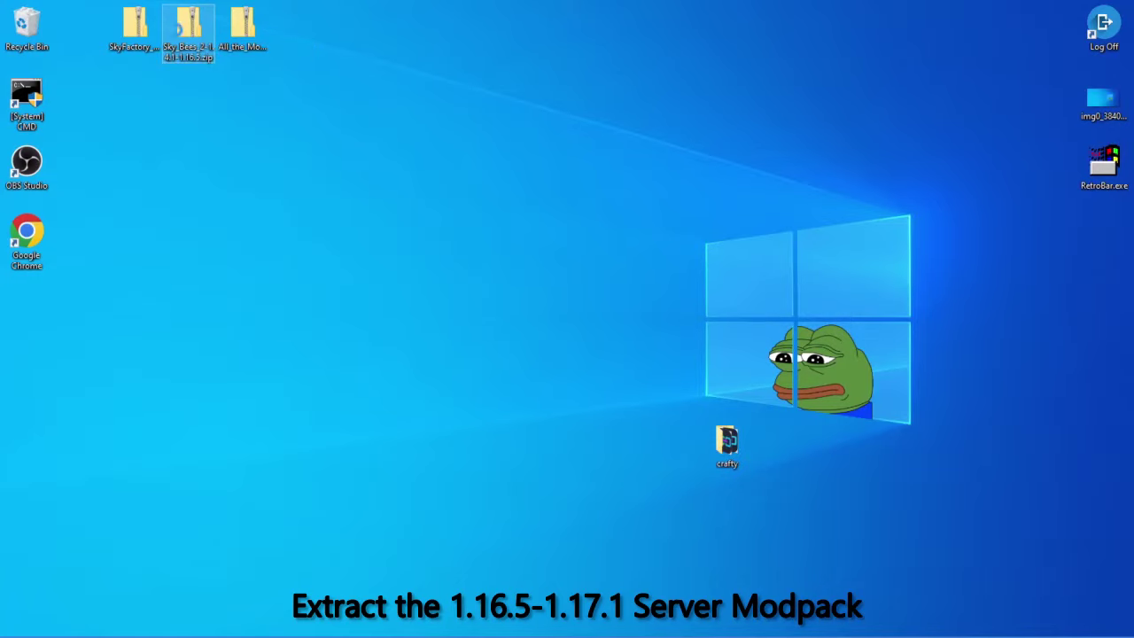
# Step: Extract the Sky Bees 2 zip into a Sky_Bees_2-1.4.1-1.16.5 folder with 7-Zip and place that folder below the zip
pyautogui.rightClick(179, 35)
pyautogui.moveTo(345, 186)
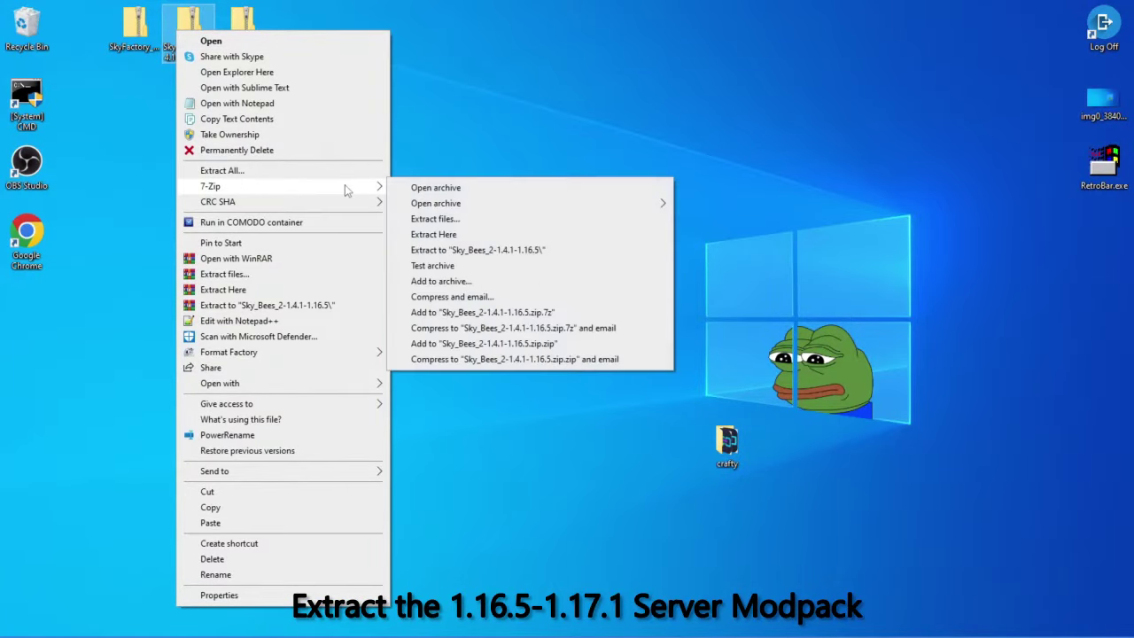
pyautogui.click(530, 250)
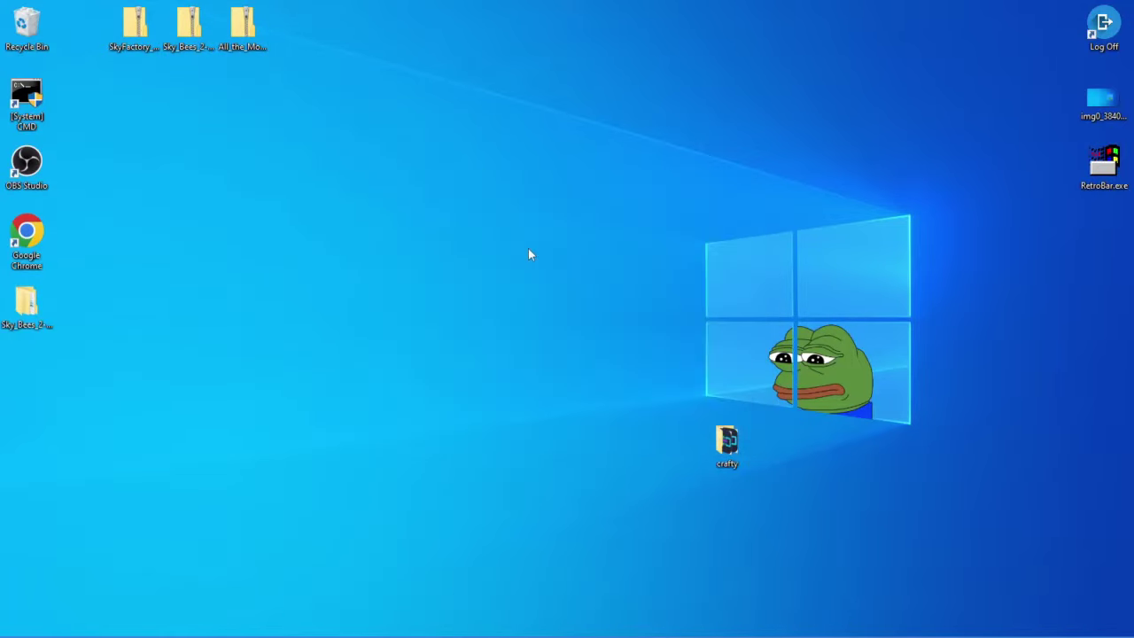
pyautogui.moveTo(27, 301); pyautogui.dragTo(186, 93)
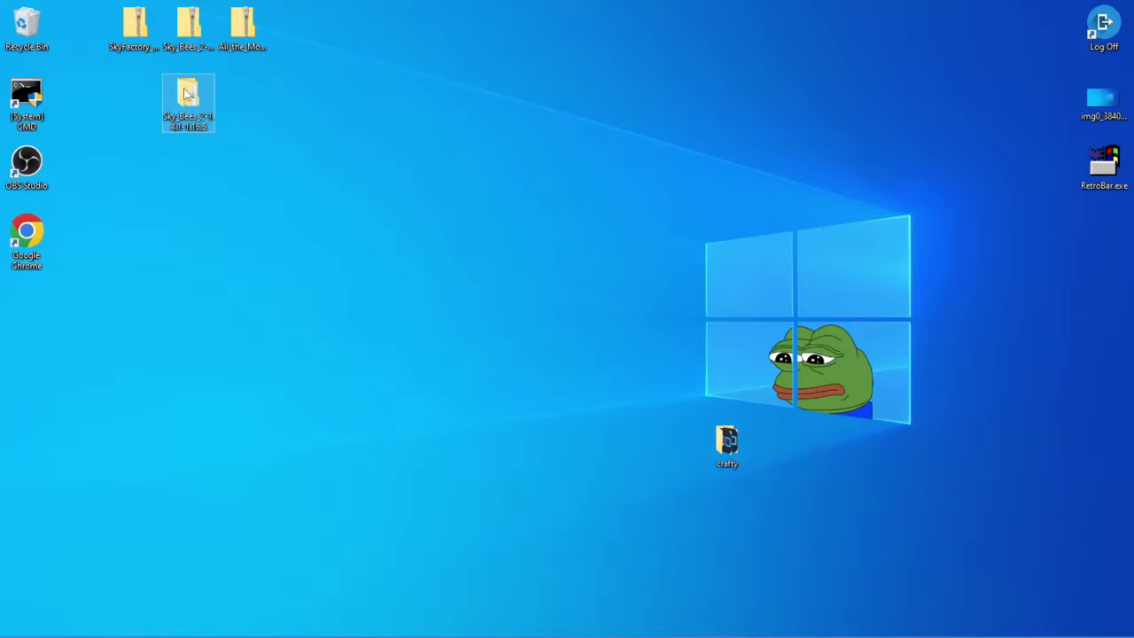
# Step: Copy the three forge jars from libraries/net/minecraftforge/forge/1.16.5-36.2.39 inside the Sky Bees 2 1.4.1 Serverfiles folder
pyautogui.doubleClick(186, 93)
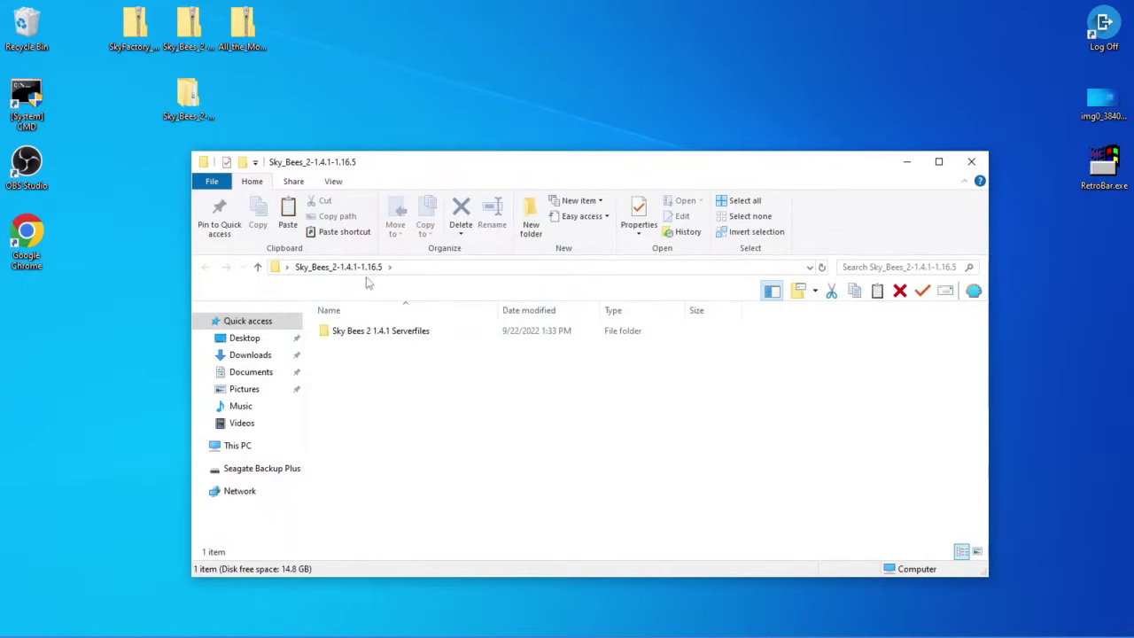
pyautogui.doubleClick(405, 333)
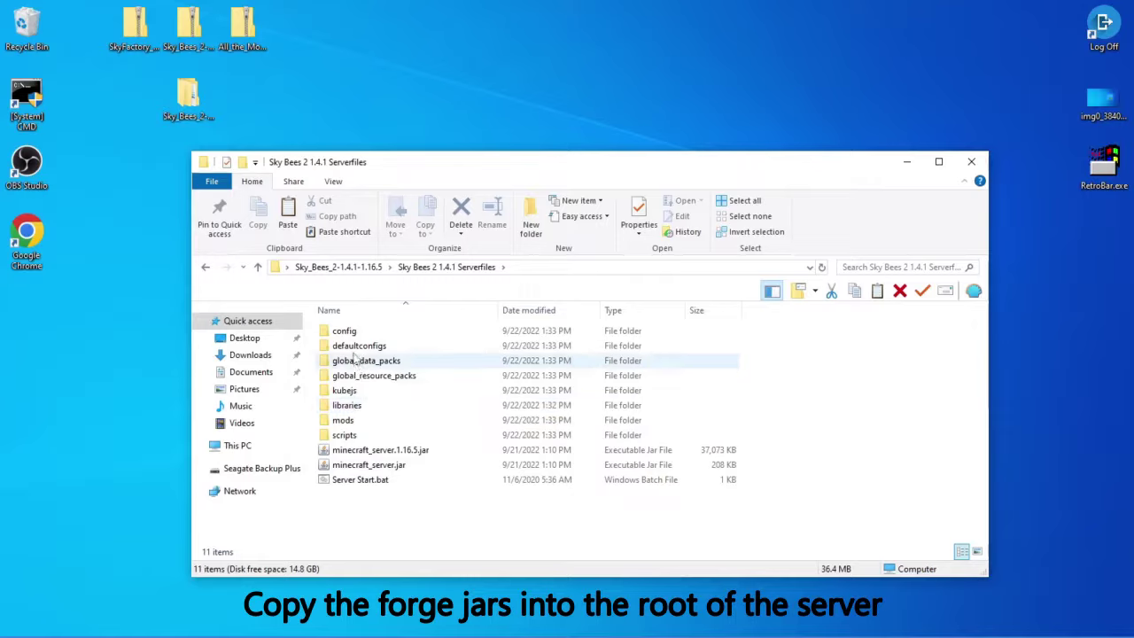
pyautogui.doubleClick(350, 406)
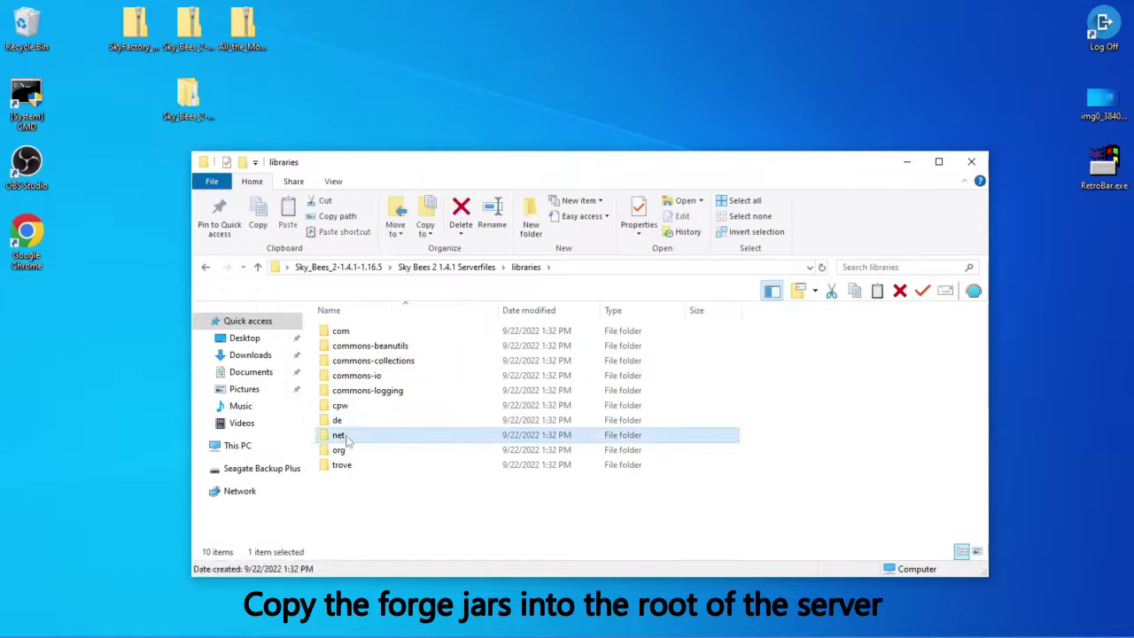
pyautogui.doubleClick(348, 435)
pyautogui.doubleClick(350, 376)
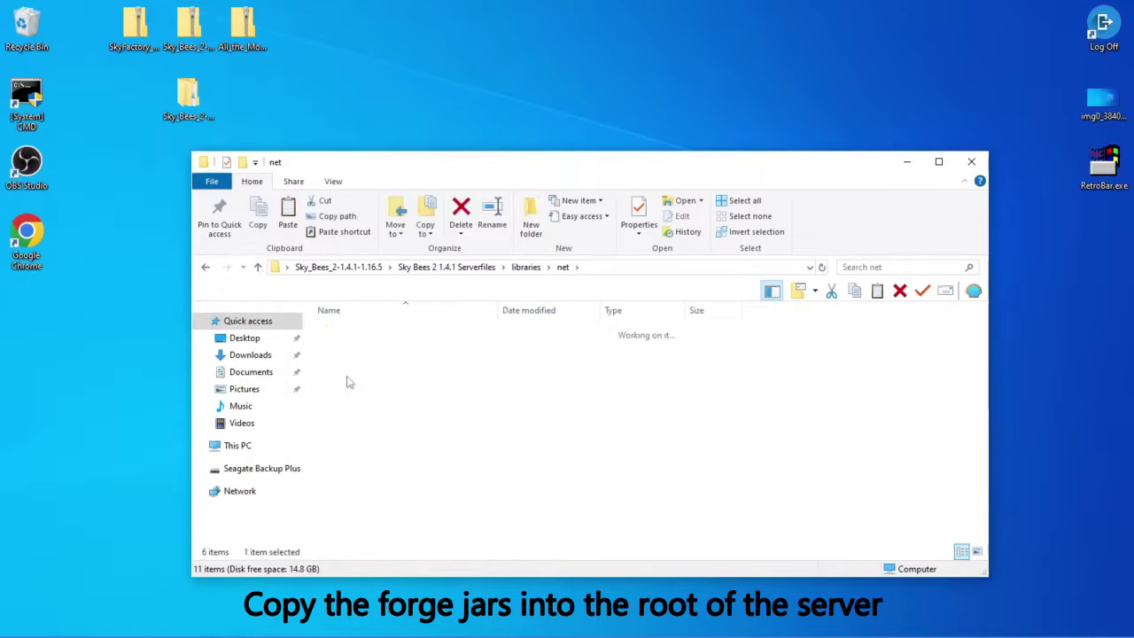
pyautogui.doubleClick(348, 390)
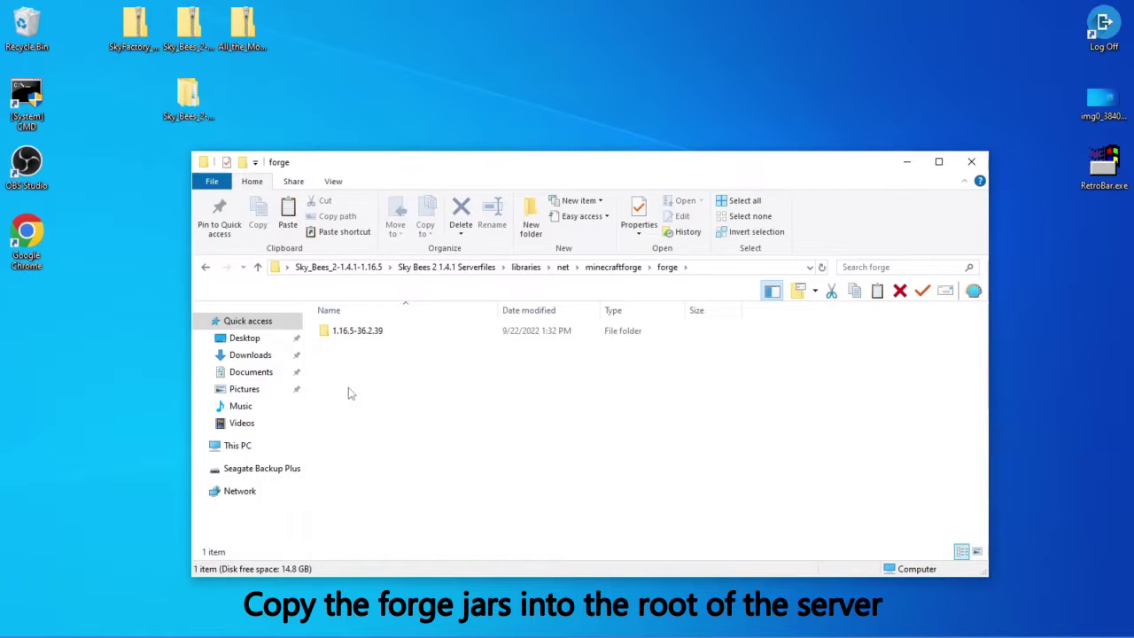
pyautogui.doubleClick(350, 331)
pyautogui.moveTo(381, 400); pyautogui.dragTo(370, 303)
pyautogui.rightClick(372, 343)
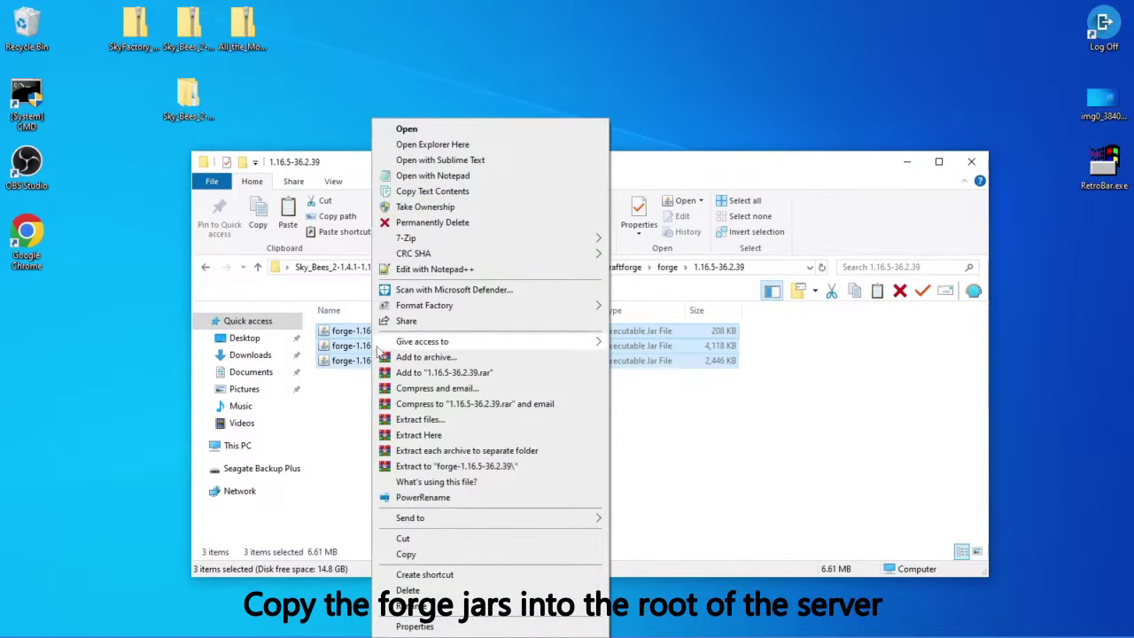
pyautogui.click(412, 555)
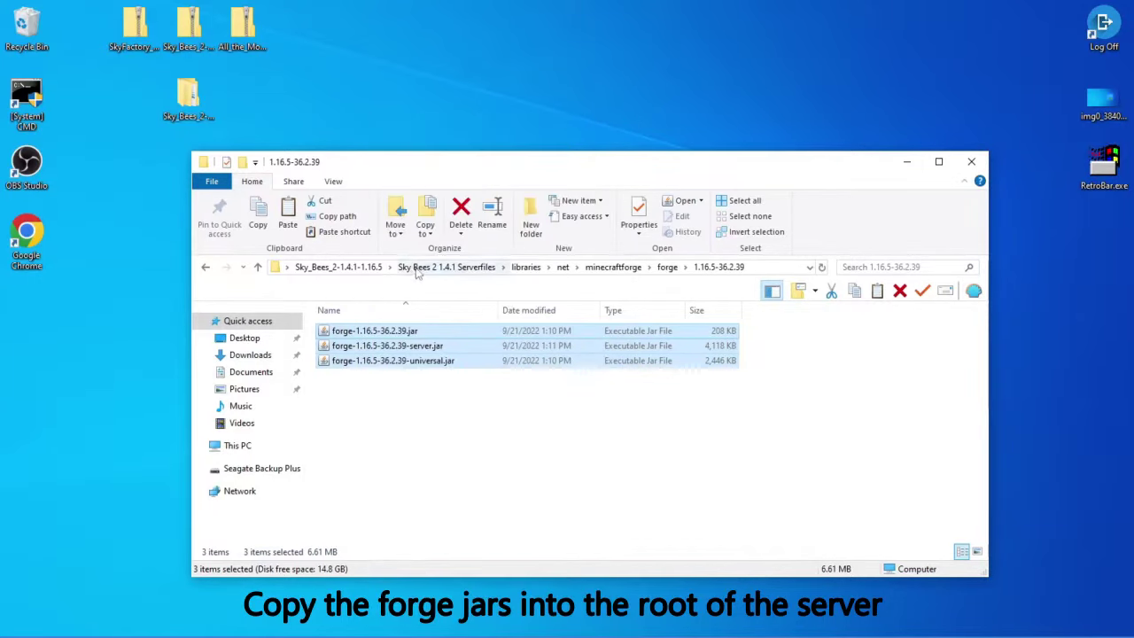
# Step: Paste the copied forge jars into the root of the Sky Bees 2 1.4.1 Serverfiles folder
pyautogui.click(446, 267)
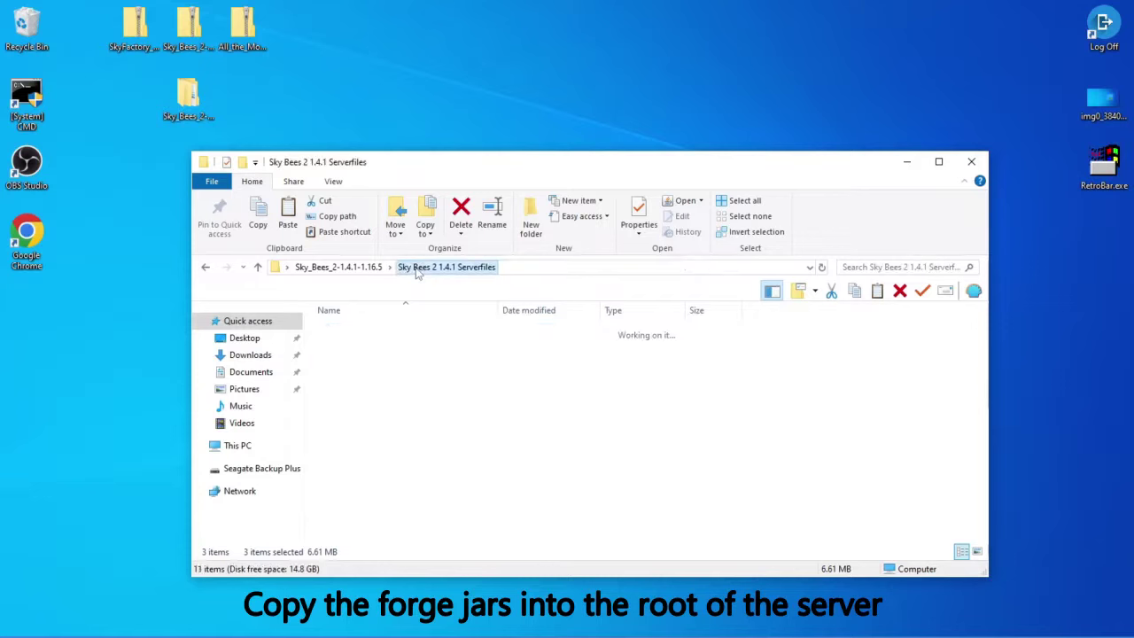
pyautogui.rightClick(372, 508)
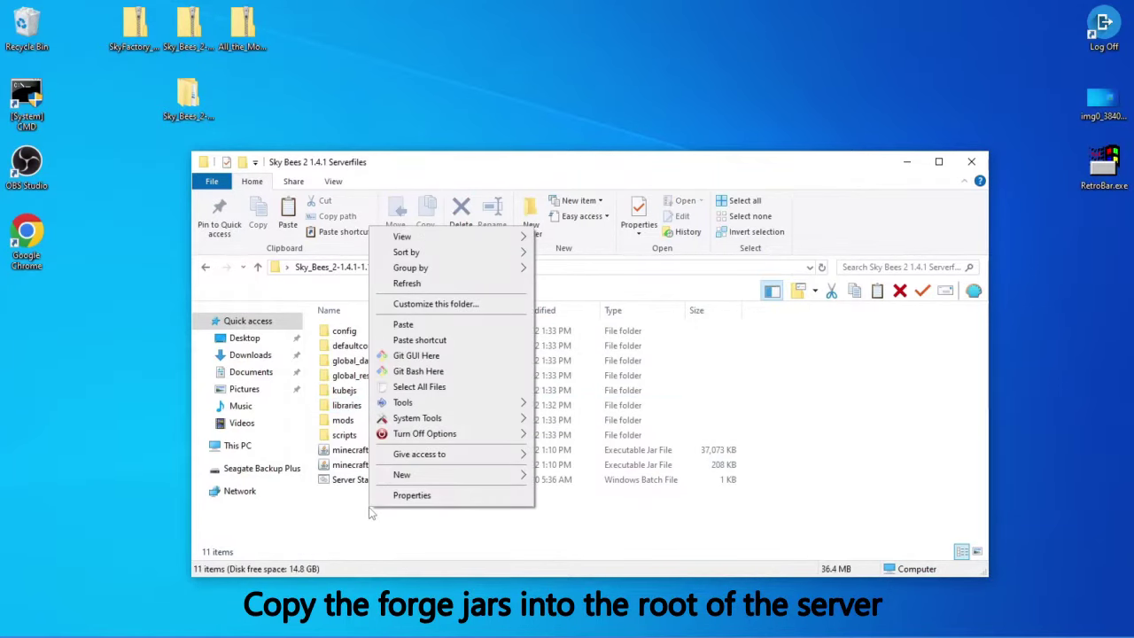
pyautogui.click(406, 325)
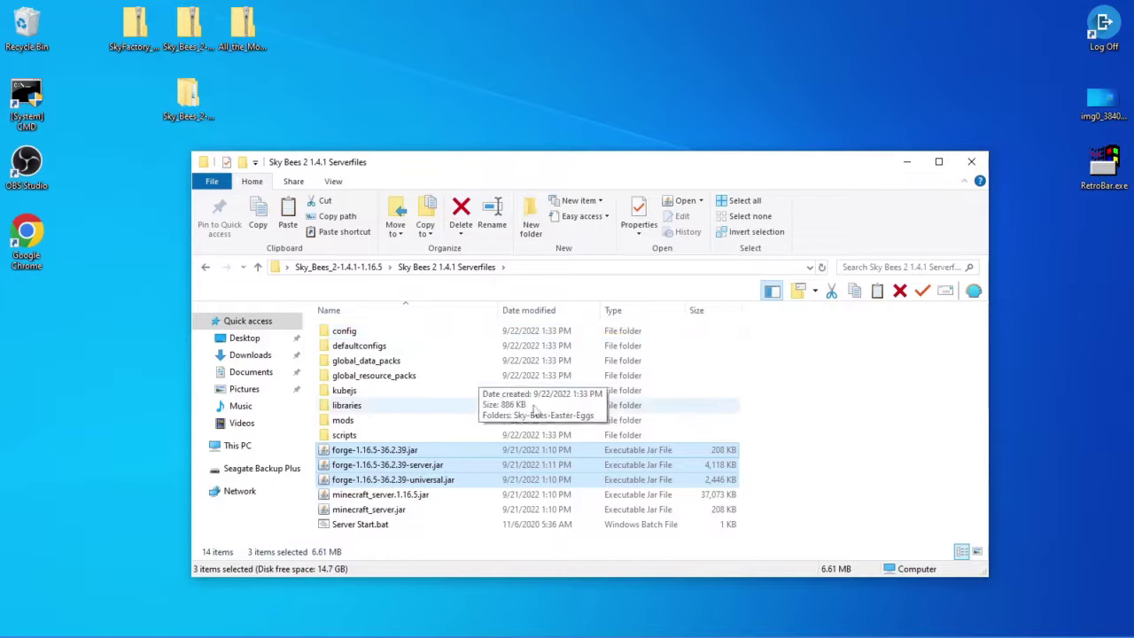
pyautogui.click(765, 517)
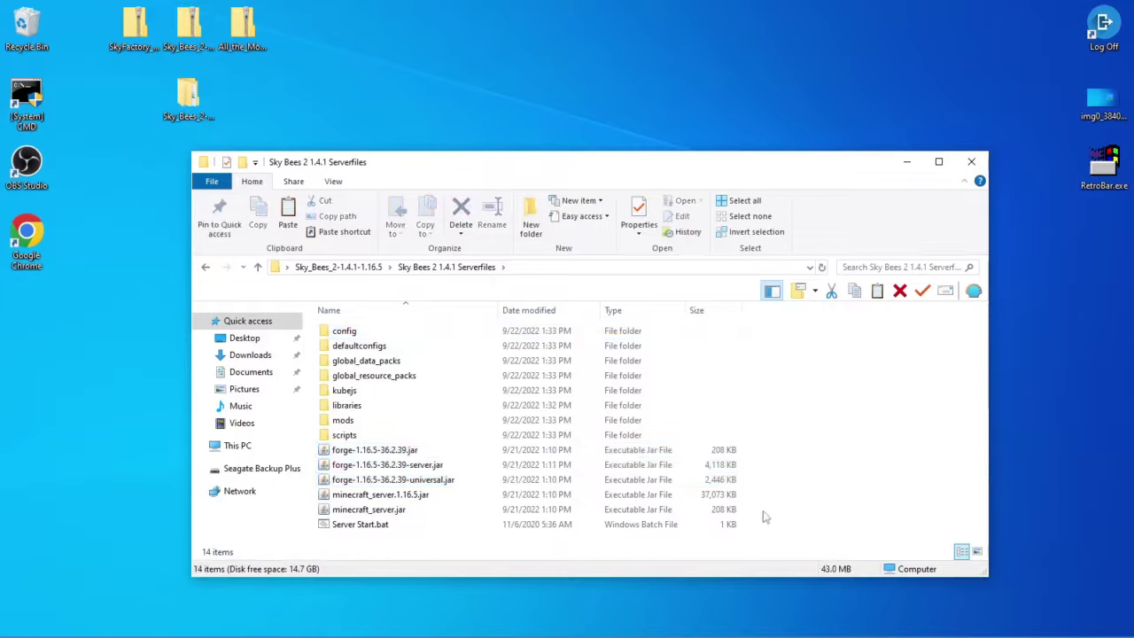
# Step: Compress all files in the server root folder into Sky Bees 2 1.4.1 Serverfiles.zip with 7-Zip
pyautogui.hotkey('ctrl', 'a')
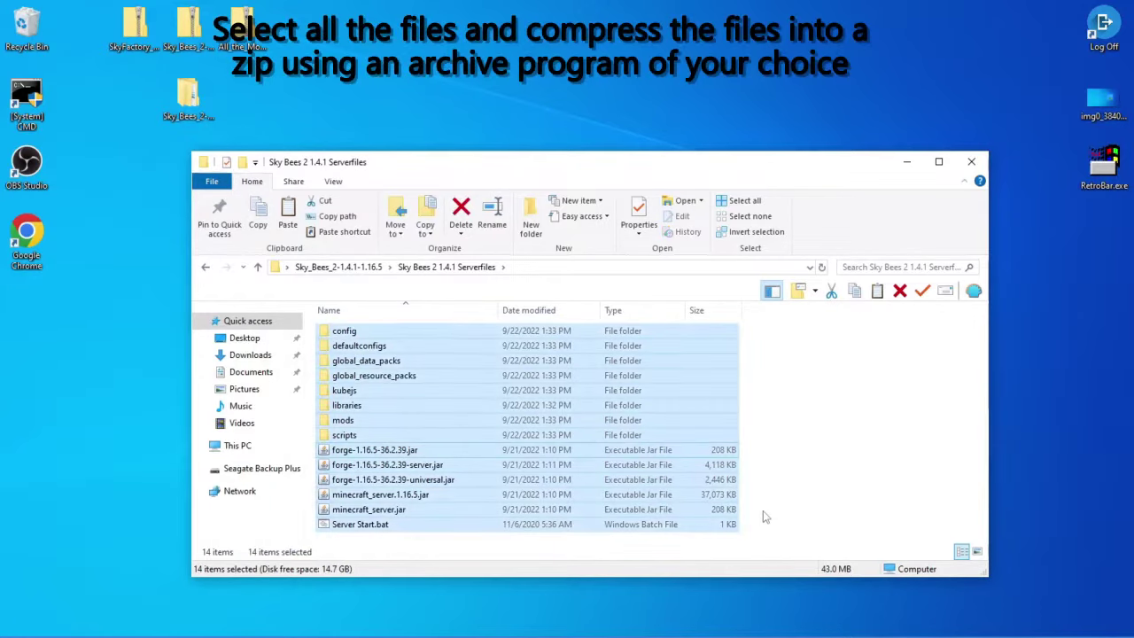
pyautogui.rightClick(618, 434)
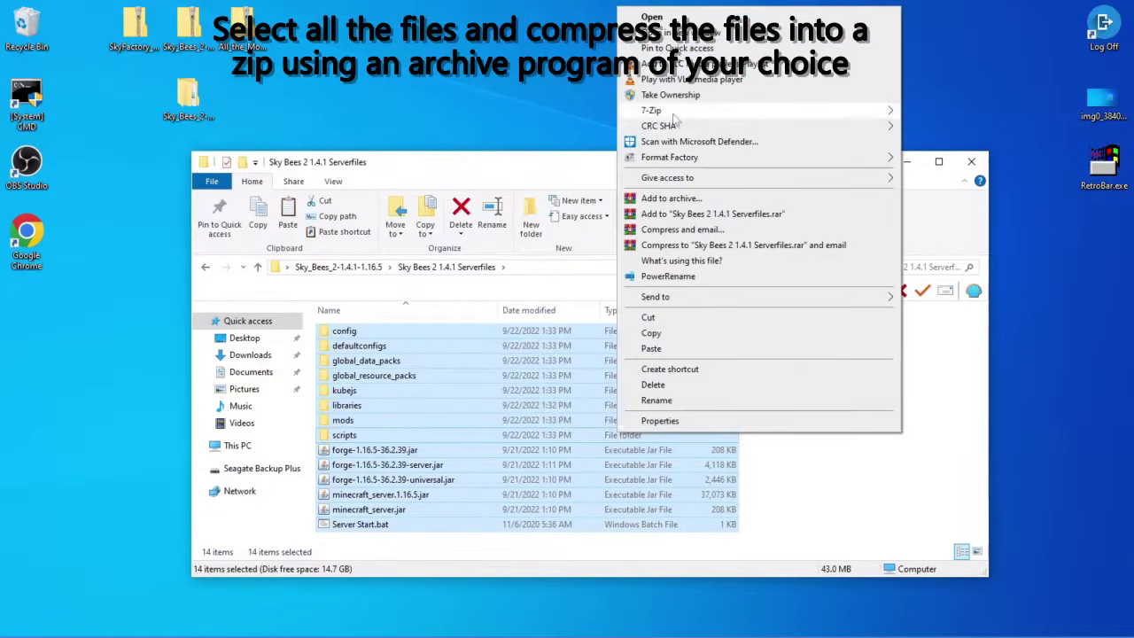
pyautogui.moveTo(673, 118)
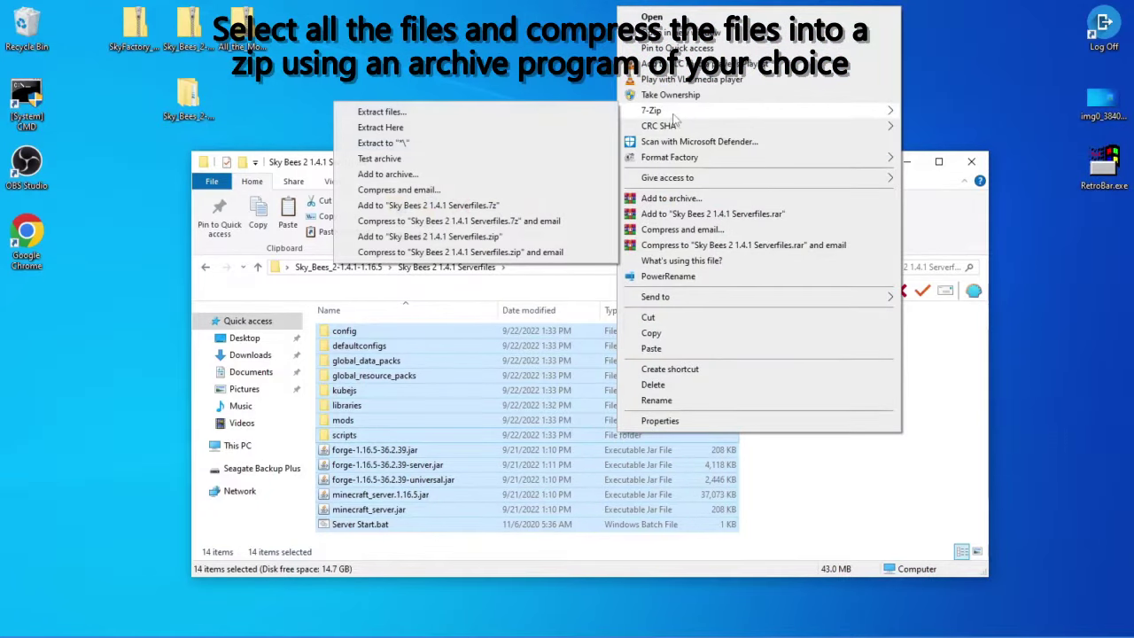
pyautogui.click(489, 237)
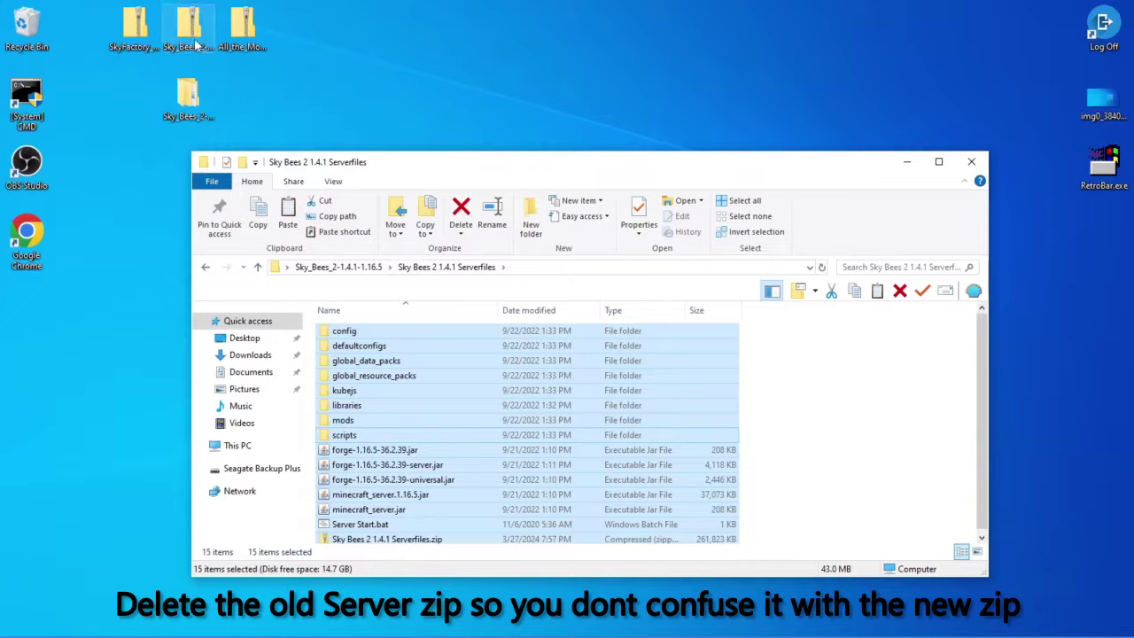
# Step: Delete the original Sky Bees 2 zip from the desktop and move Sky Bees 2 1.4.1 Serverfiles.zip into its place
pyautogui.moveTo(188, 34); pyautogui.dragTo(36, 34)
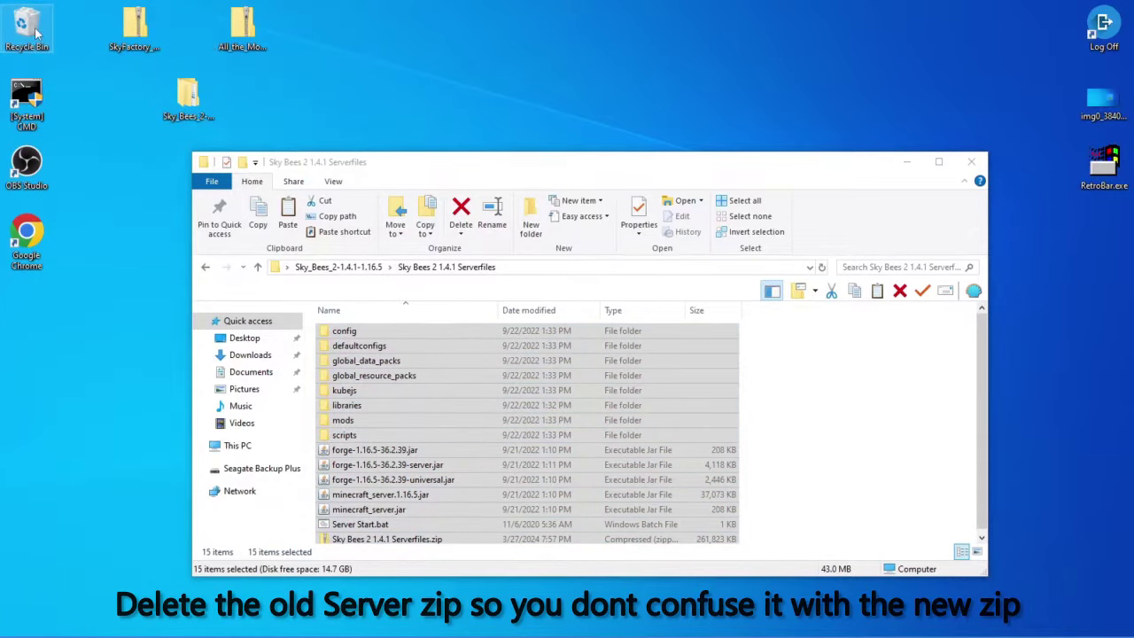
pyautogui.click(384, 542)
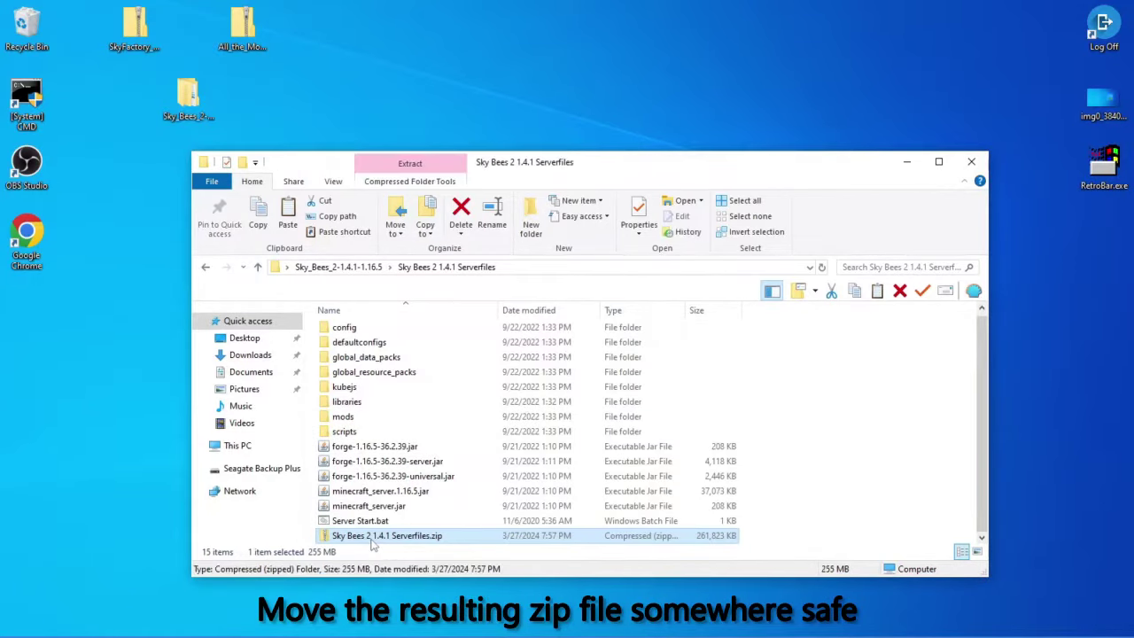
pyautogui.moveTo(372, 542); pyautogui.dragTo(186, 49)
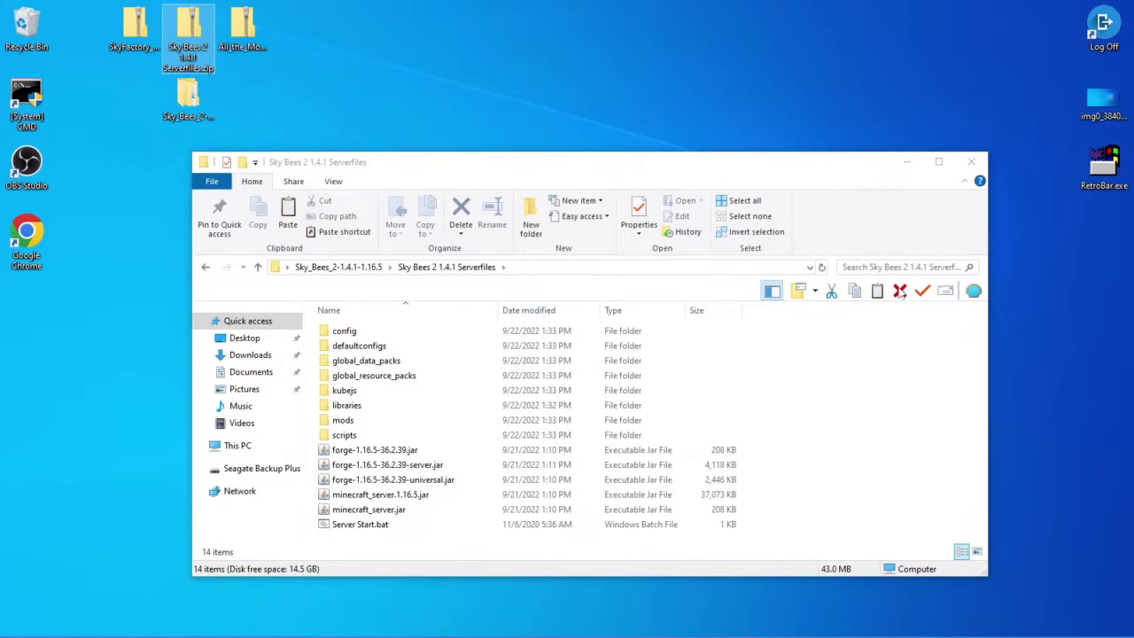
# Step: Close the server files folder and delete the extracted Sky_Bees_2-1.4.1-1.16.5 folder from the desktop
pyautogui.click(971, 161)
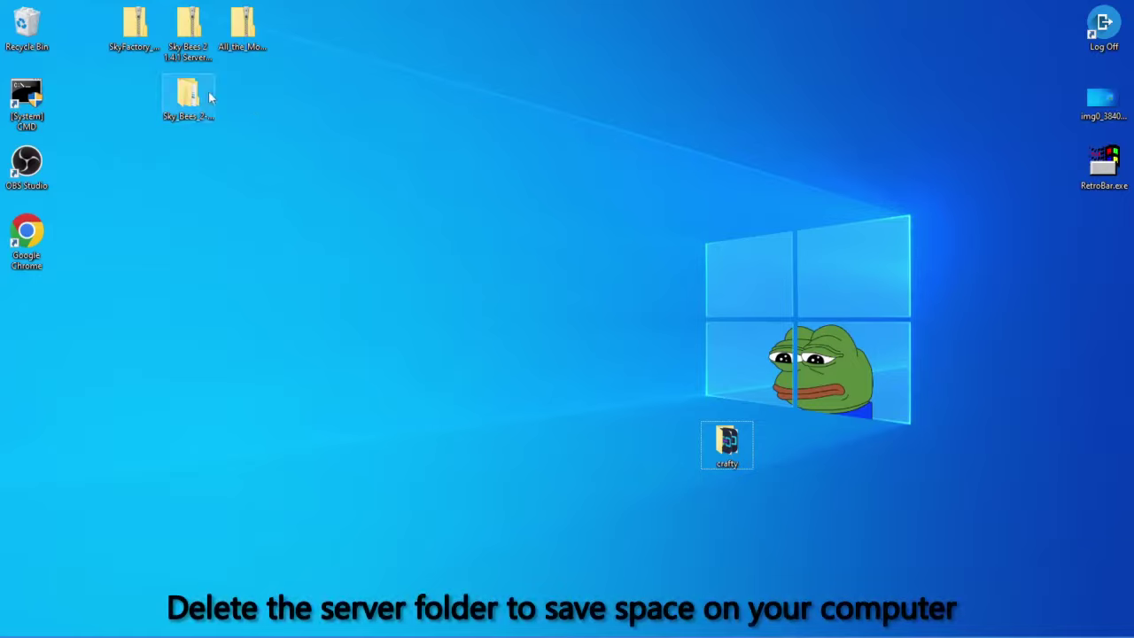
pyautogui.moveTo(186, 91); pyautogui.dragTo(37, 29)
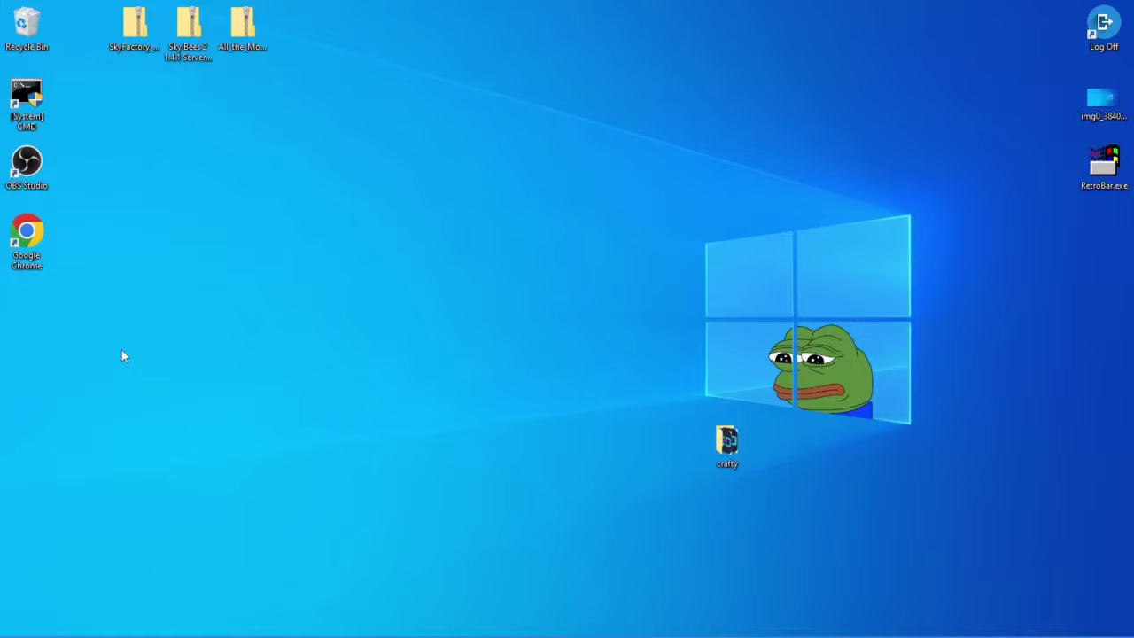
# Step: Extract the All the Mods 9 zip into an All_the_Mods_9-0.2.54-1.20.1 folder with 7-Zip and place that folder below the zip
pyautogui.rightClick(243, 53)
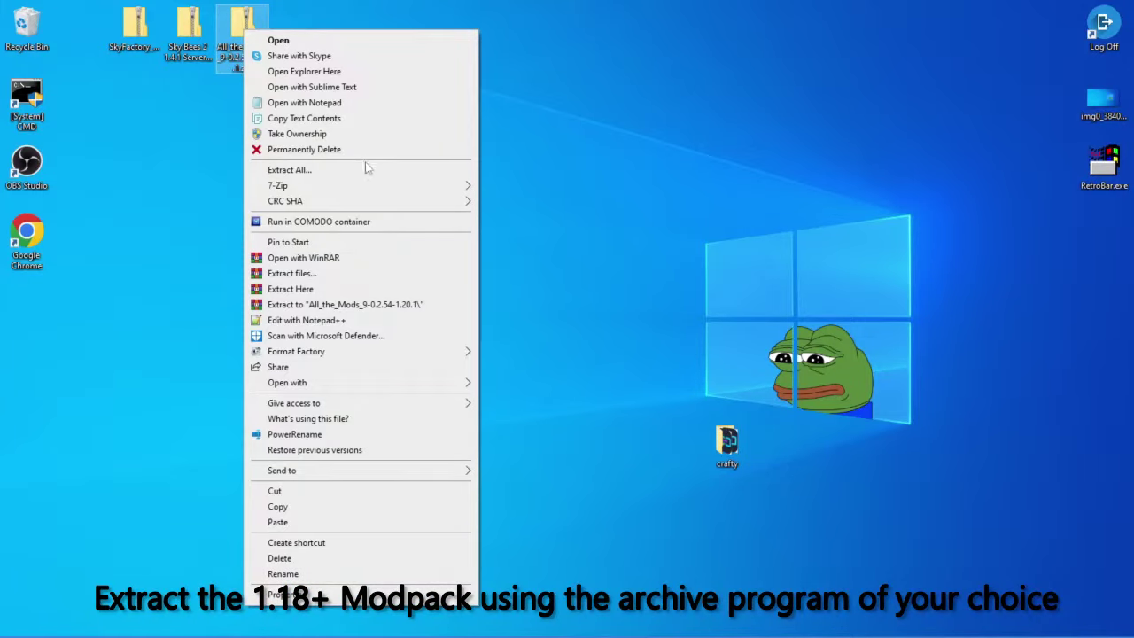
pyautogui.moveTo(398, 190)
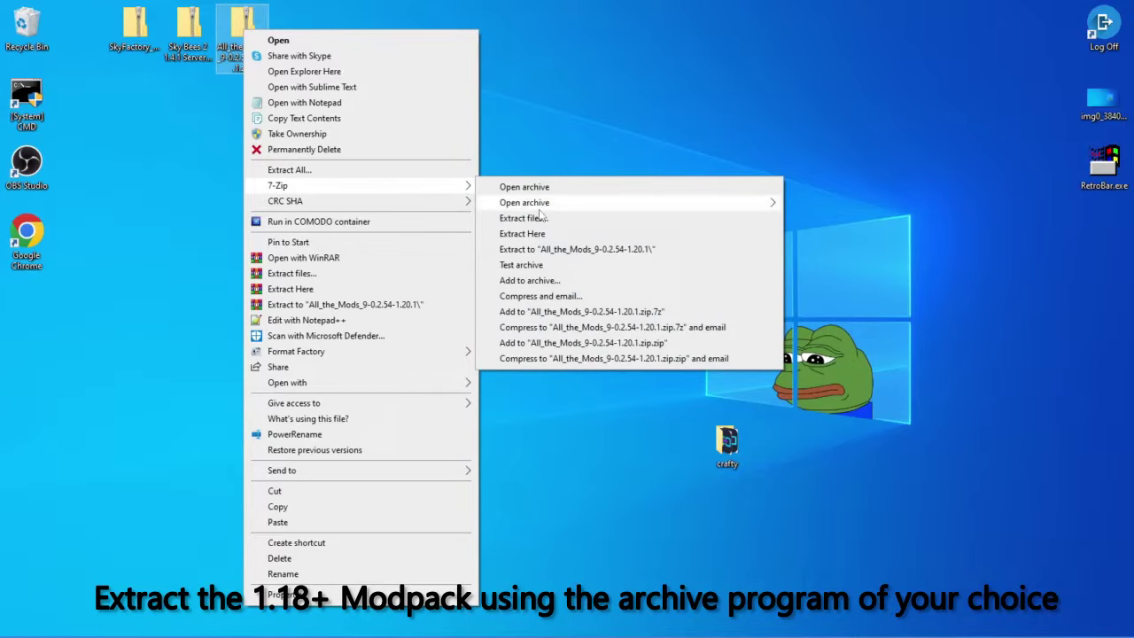
pyautogui.click(572, 250)
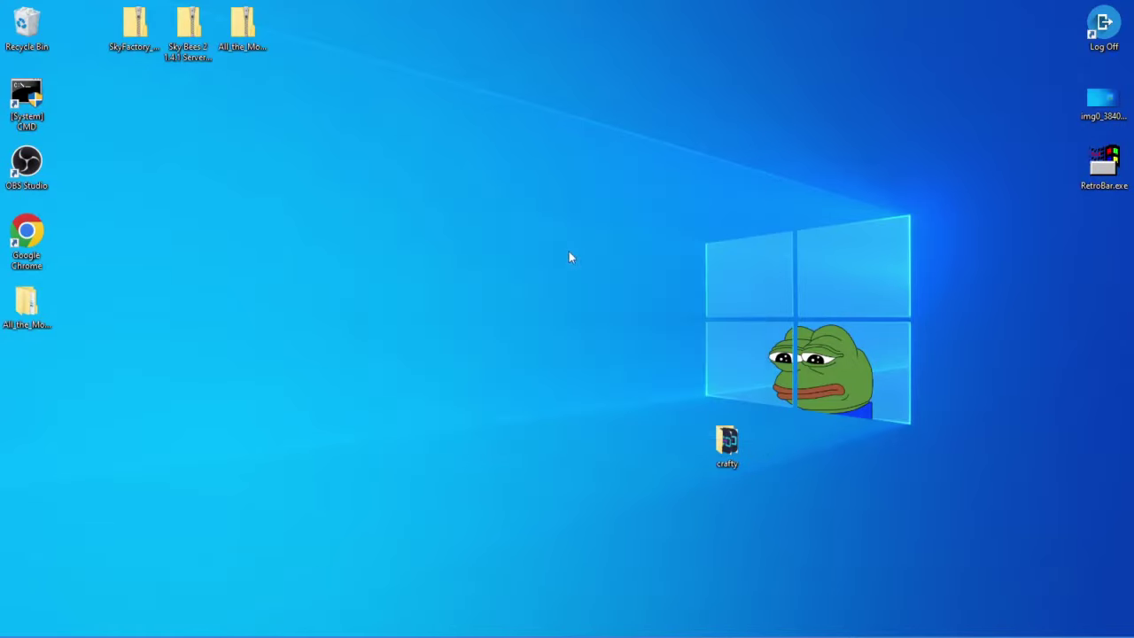
pyautogui.moveTo(35, 305); pyautogui.dragTo(73, 281)
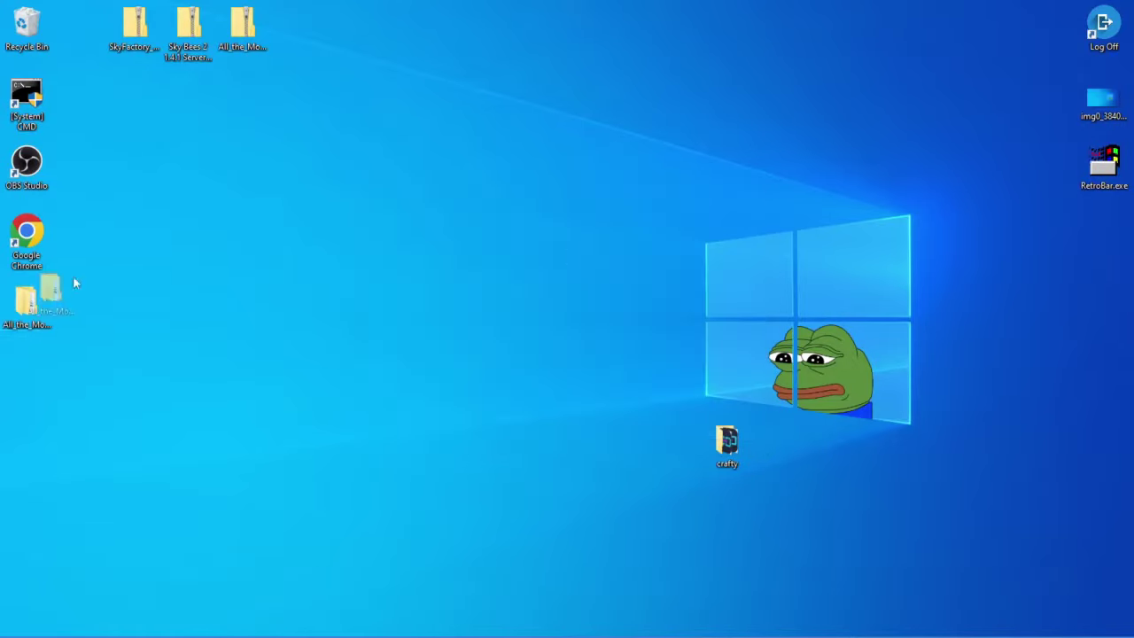
pyautogui.moveTo(222, 135); pyautogui.dragTo(254, 99)
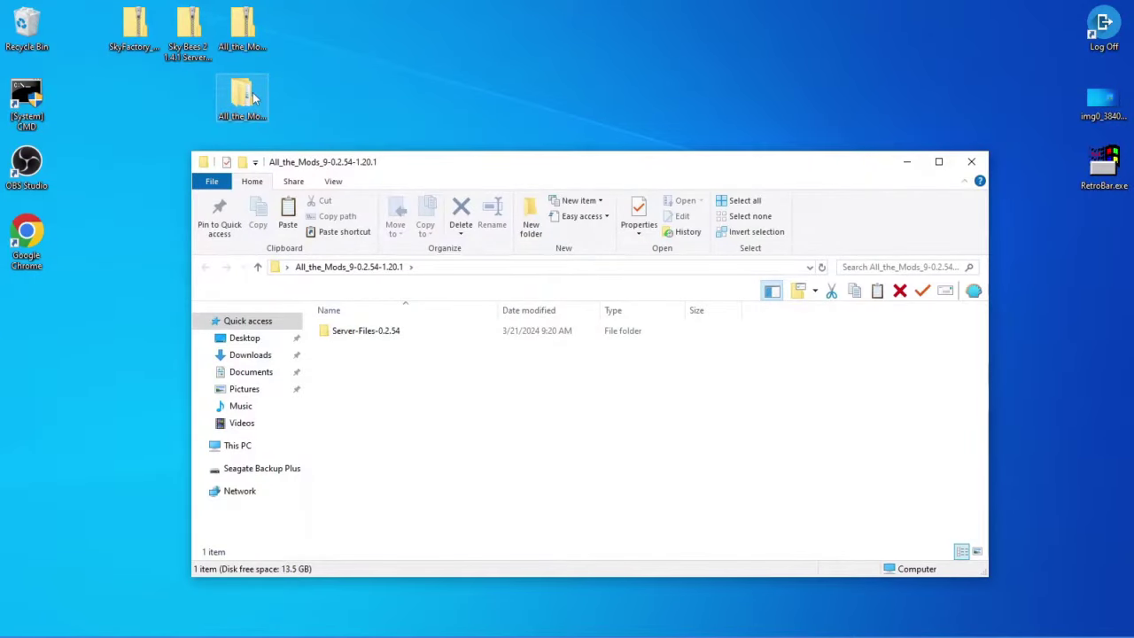
# Step: Open a maximized Command Prompt in the Server-Files-0.2.54 folder inside the extracted All the Mods 9 folder
pyautogui.doubleClick(379, 334)
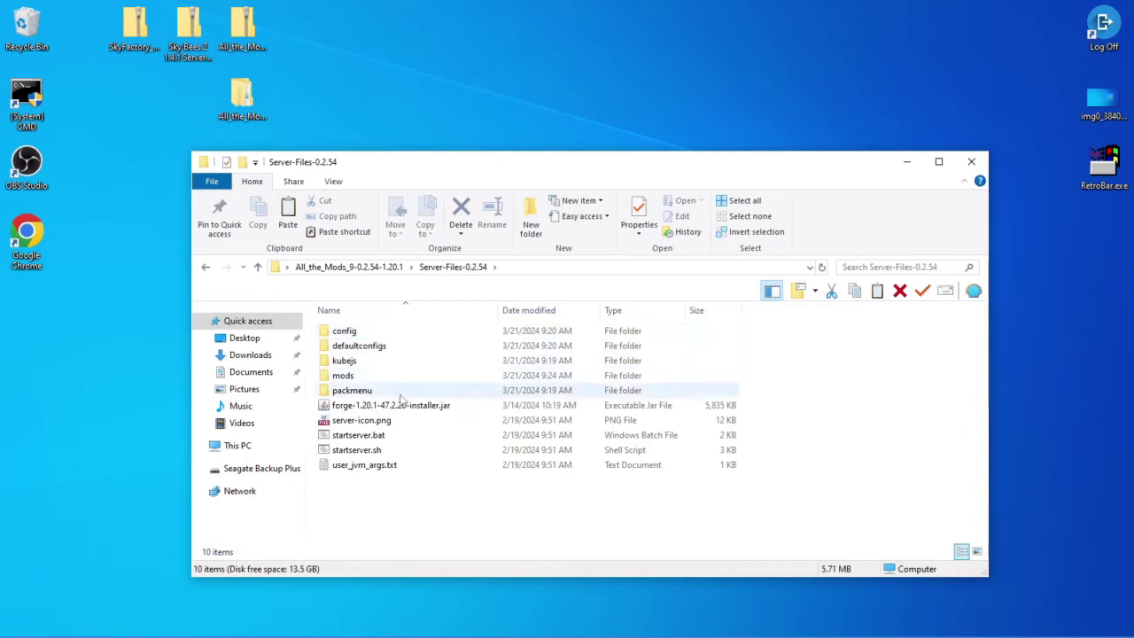
pyautogui.rightClick(418, 494)
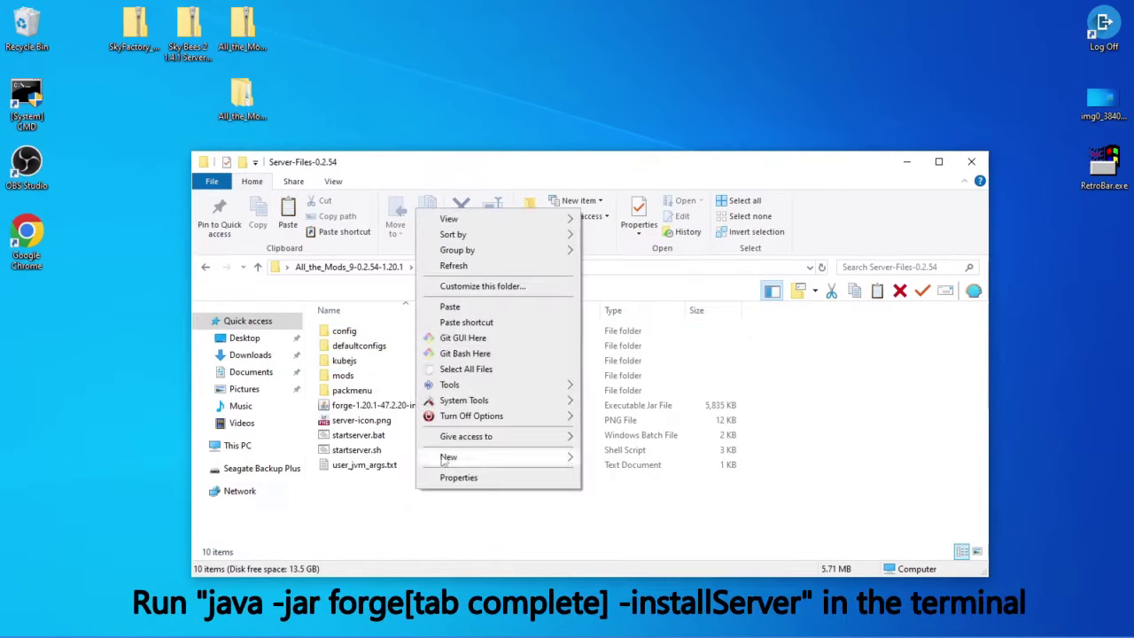
pyautogui.moveTo(469, 403)
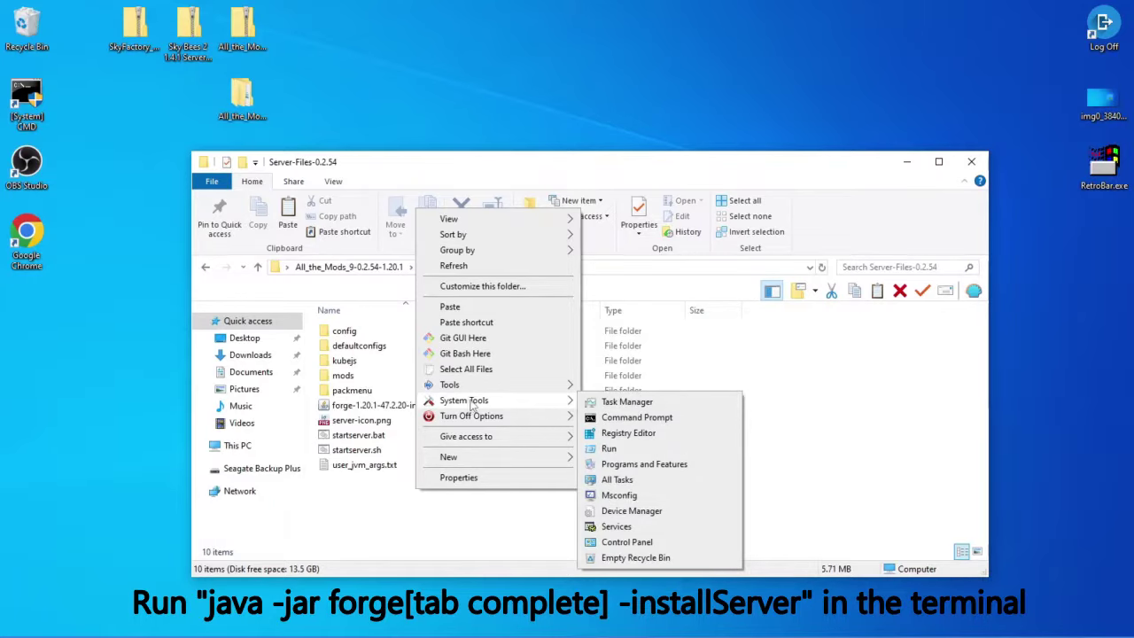
pyautogui.click(620, 417)
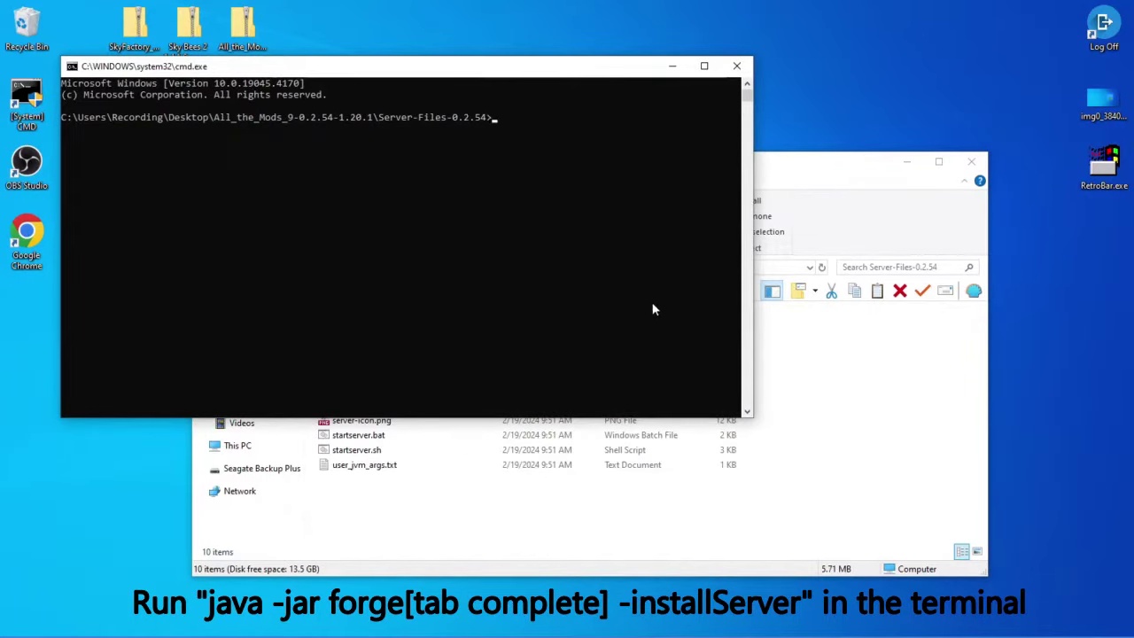
pyautogui.click(704, 66)
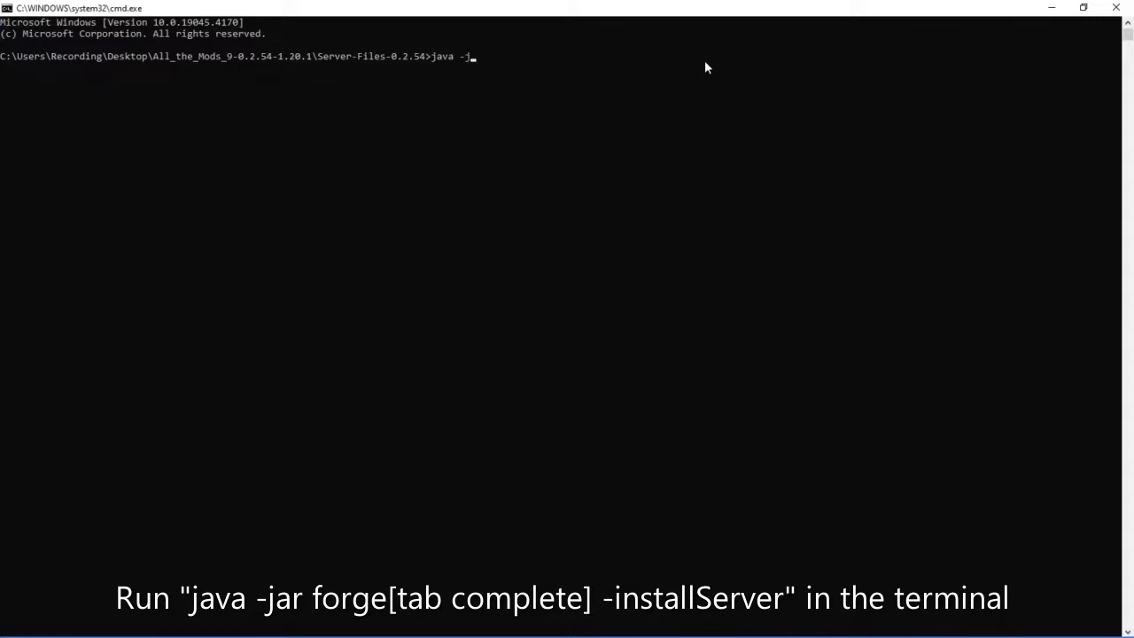
# Step: Run "java -jar forge-1.20.1-47.2.20-installer.jar -installServer" to install the Forge server, closing the Command Prompt once it finishes
pyautogui.write('e')
pyautogui.press('Tab')
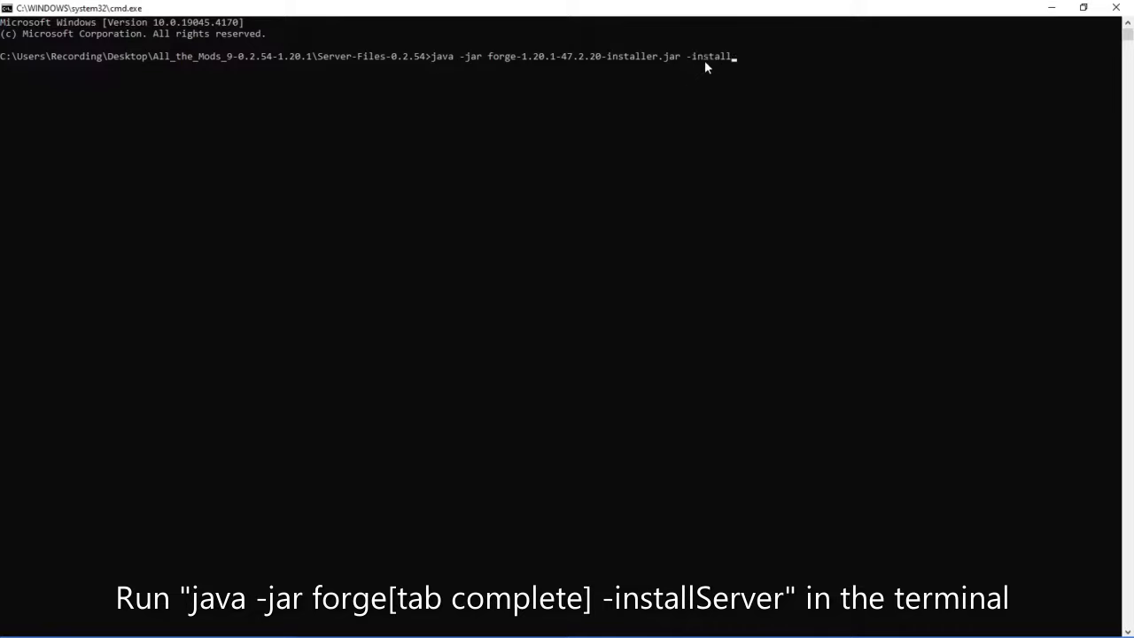
pyautogui.write('-installServer')
pyautogui.press('Return')
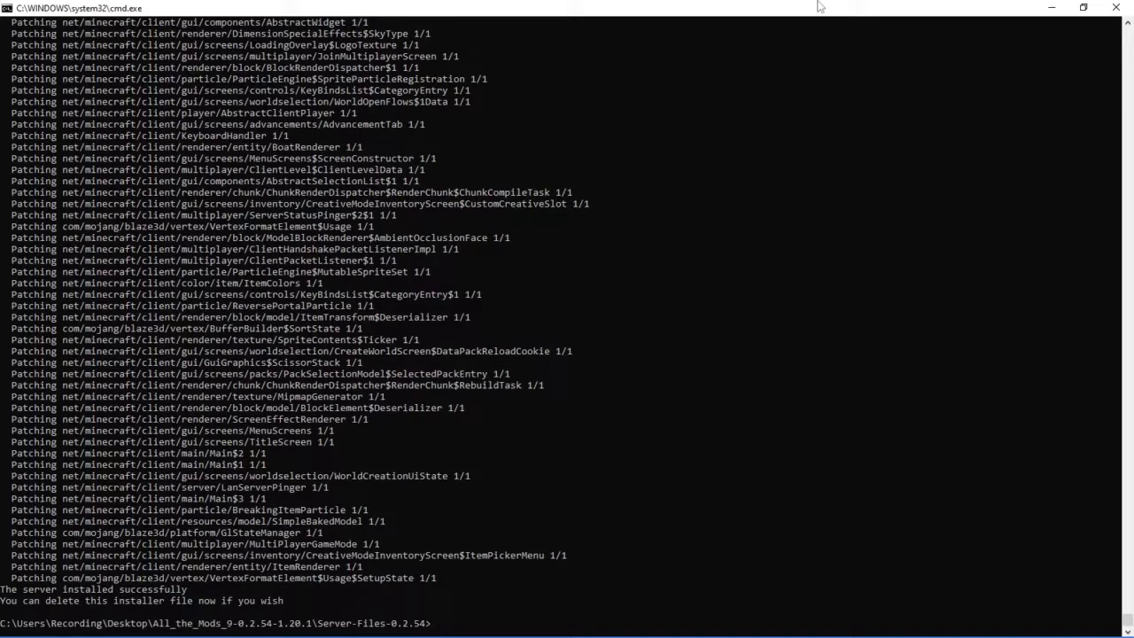
pyautogui.click(1112, 7)
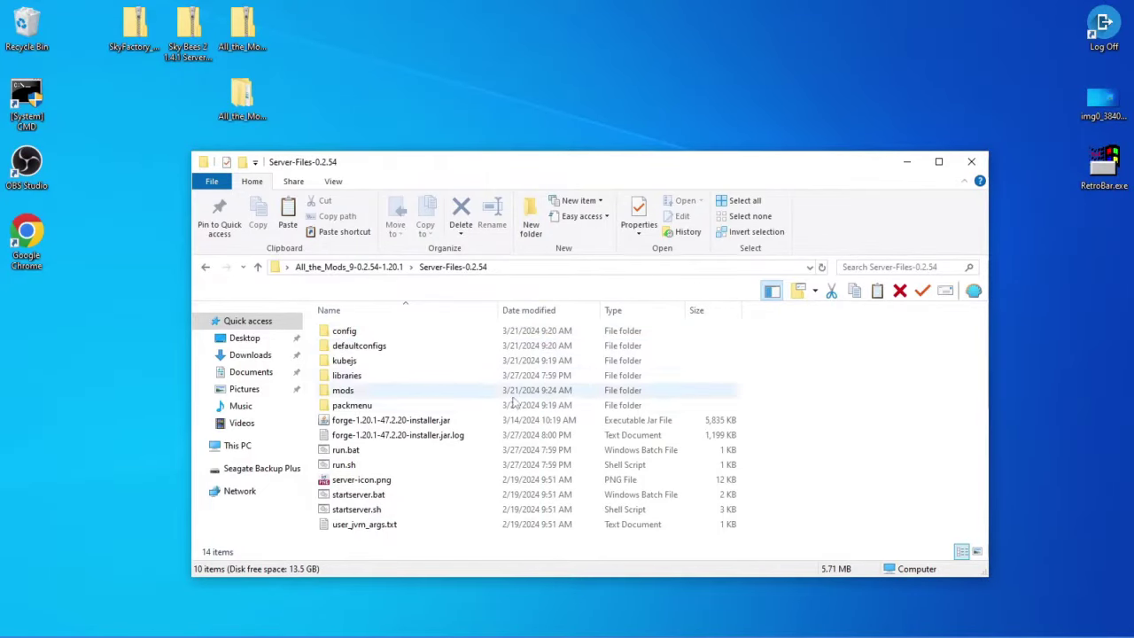
# Step: Compress all files in the Server-Files-0.2.54 folder into Server-Files-0.2.54.zip with 7-Zip
pyautogui.hotkey('ctrl', 'a')
pyautogui.rightClick(414, 451)
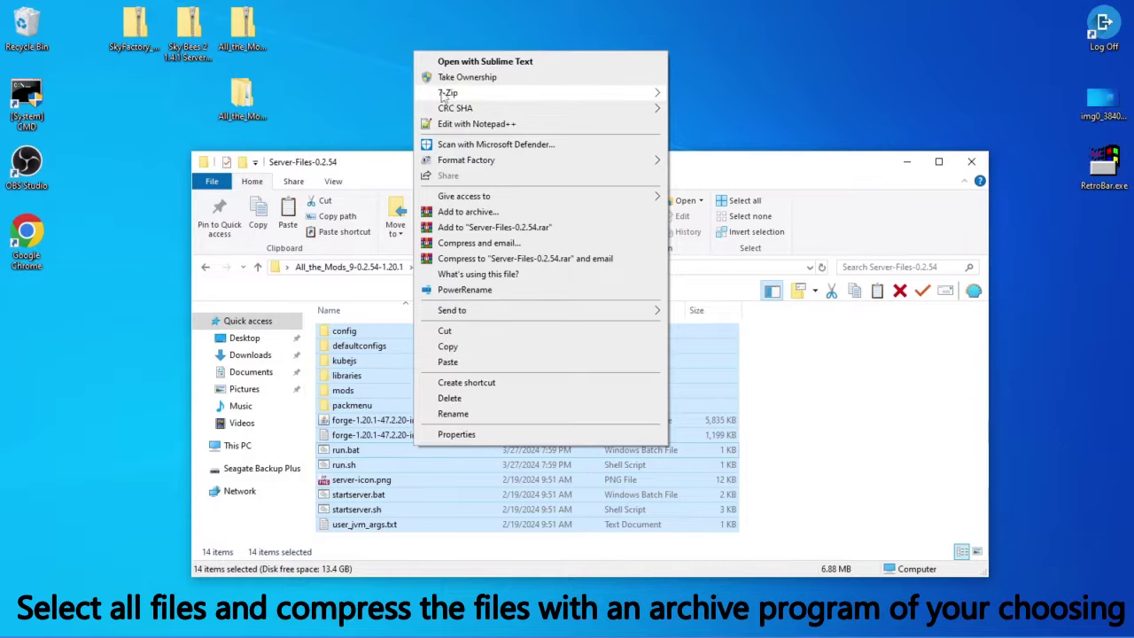
pyautogui.moveTo(459, 92)
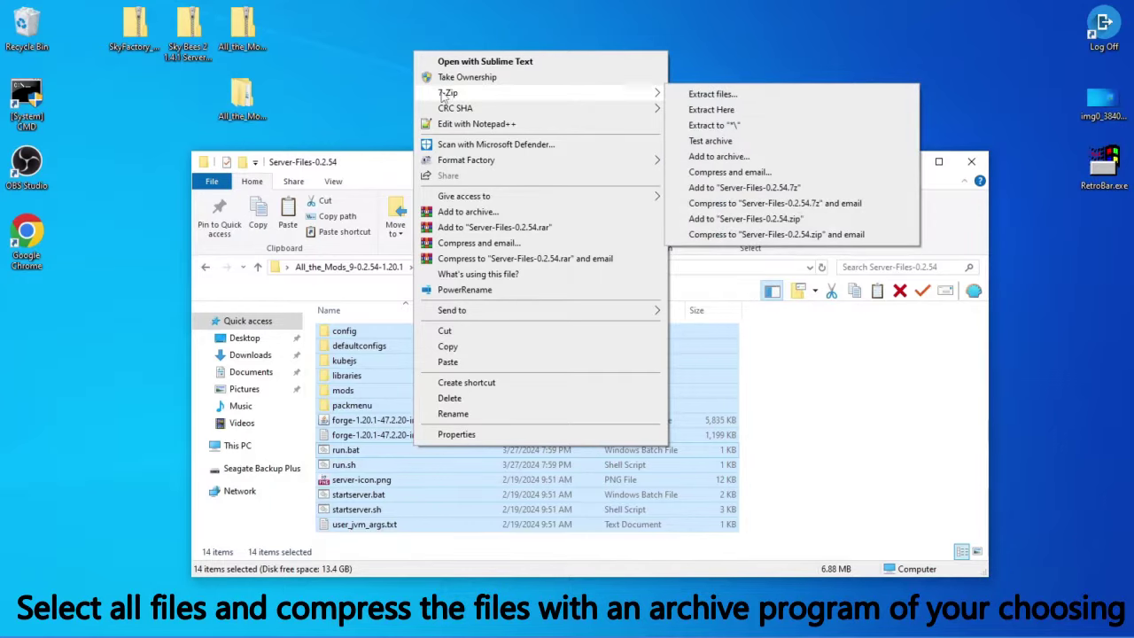
pyautogui.click(789, 219)
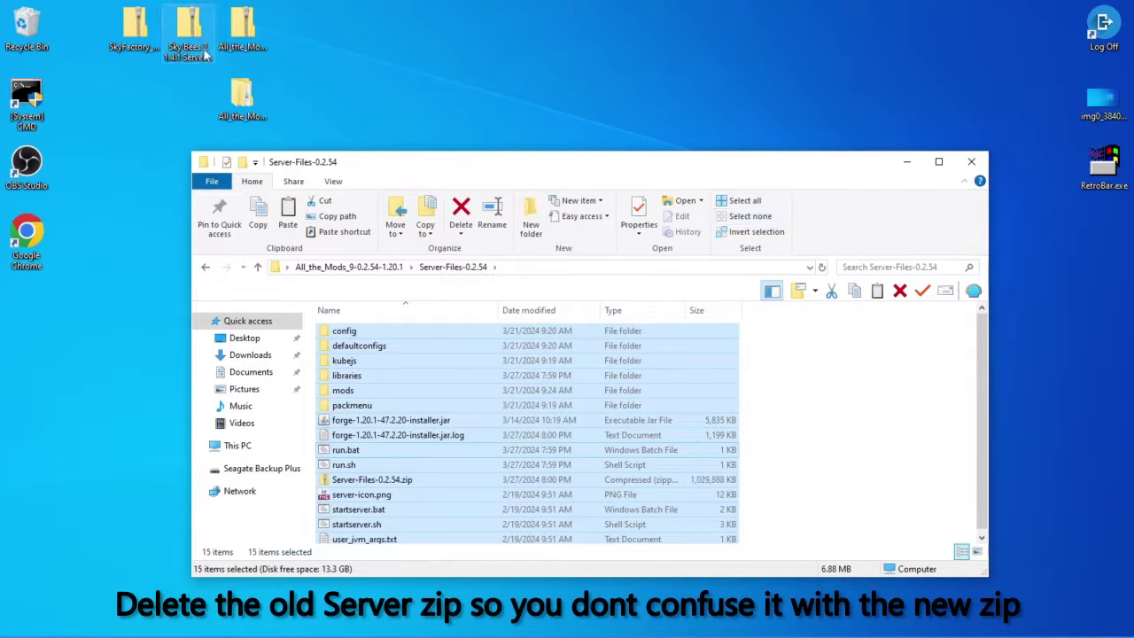
# Step: Delete the original All the Mods 9 zip from the desktop and move Server-Files-0.2.54.zip into its place
pyautogui.click(242, 33)
pyautogui.moveTo(242, 33); pyautogui.dragTo(26, 26)
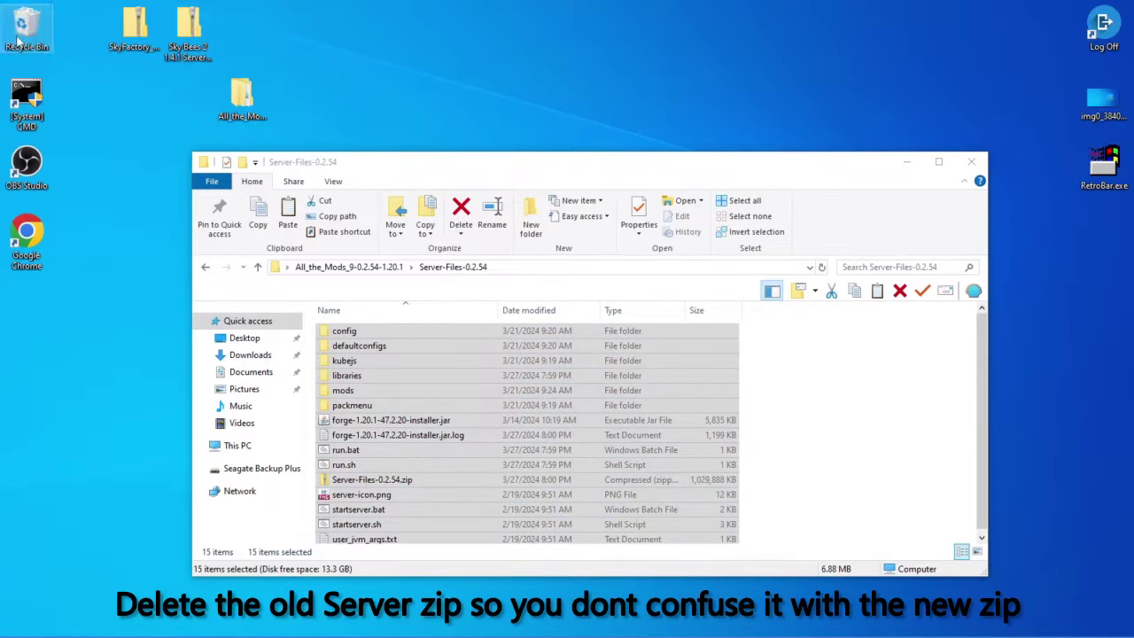
pyautogui.scroll(-1, 531, 416)
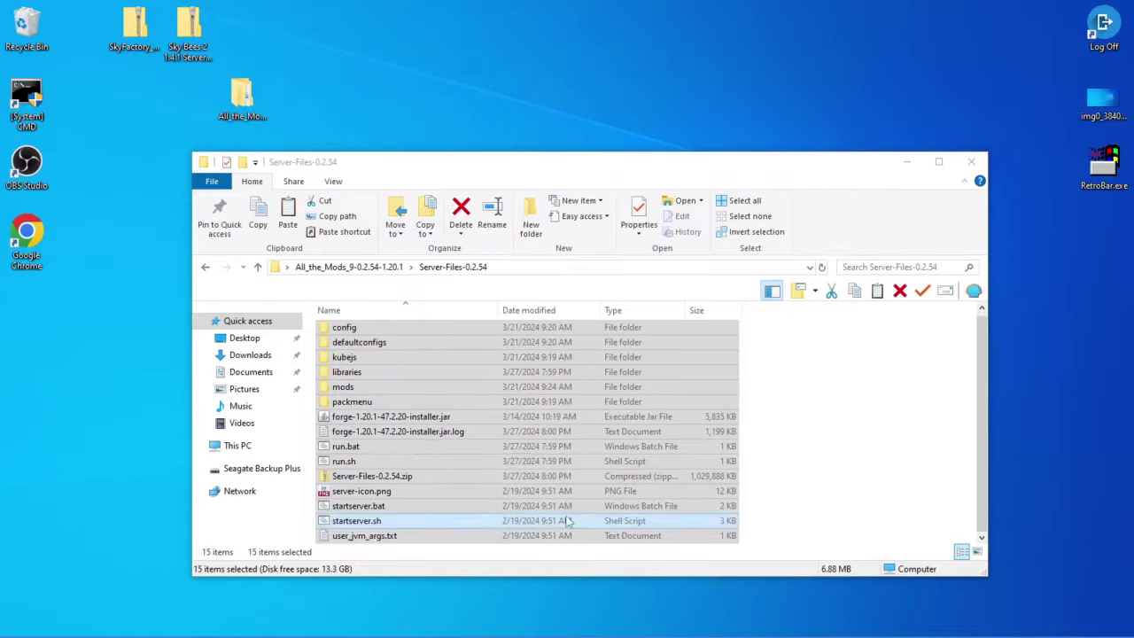
pyautogui.scroll(1, 469, 466)
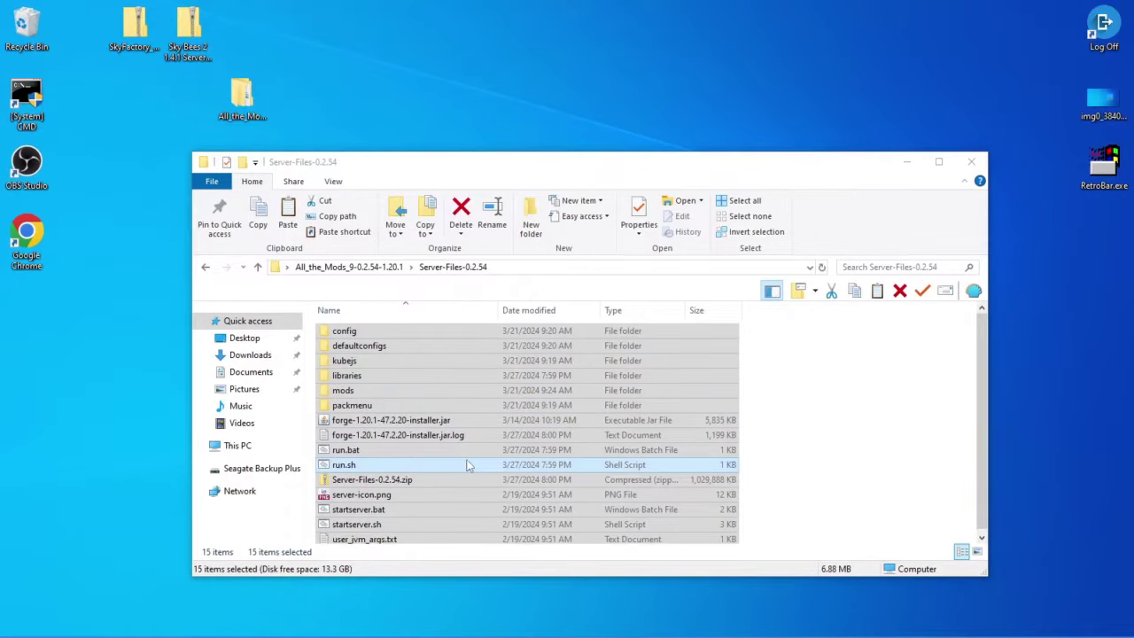
pyautogui.scroll(-1, 470, 466)
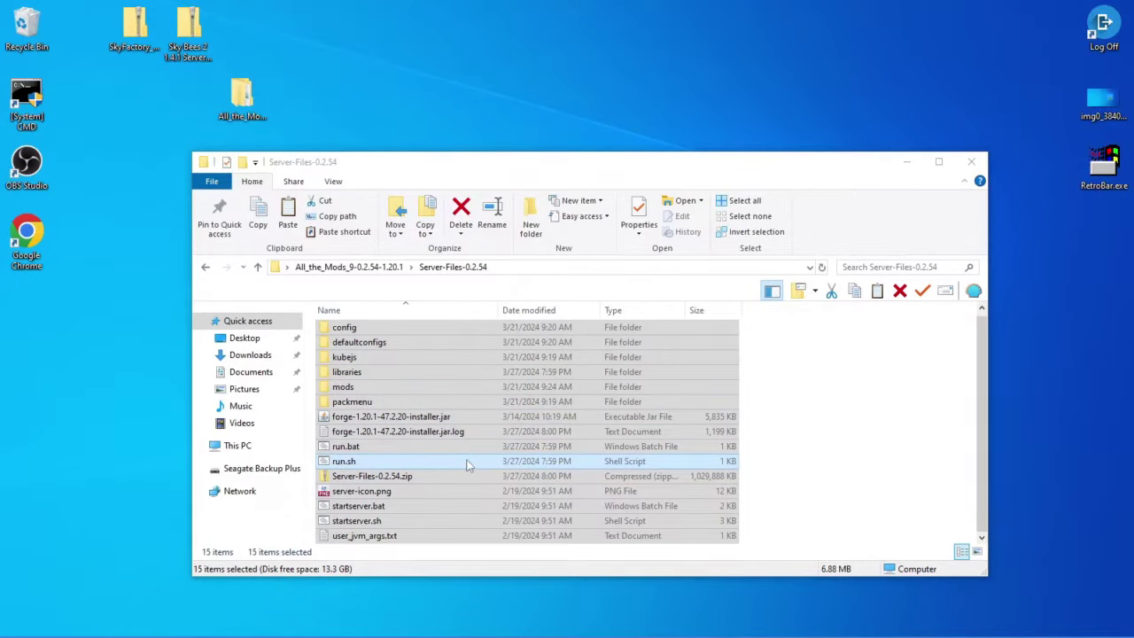
pyautogui.click(427, 476)
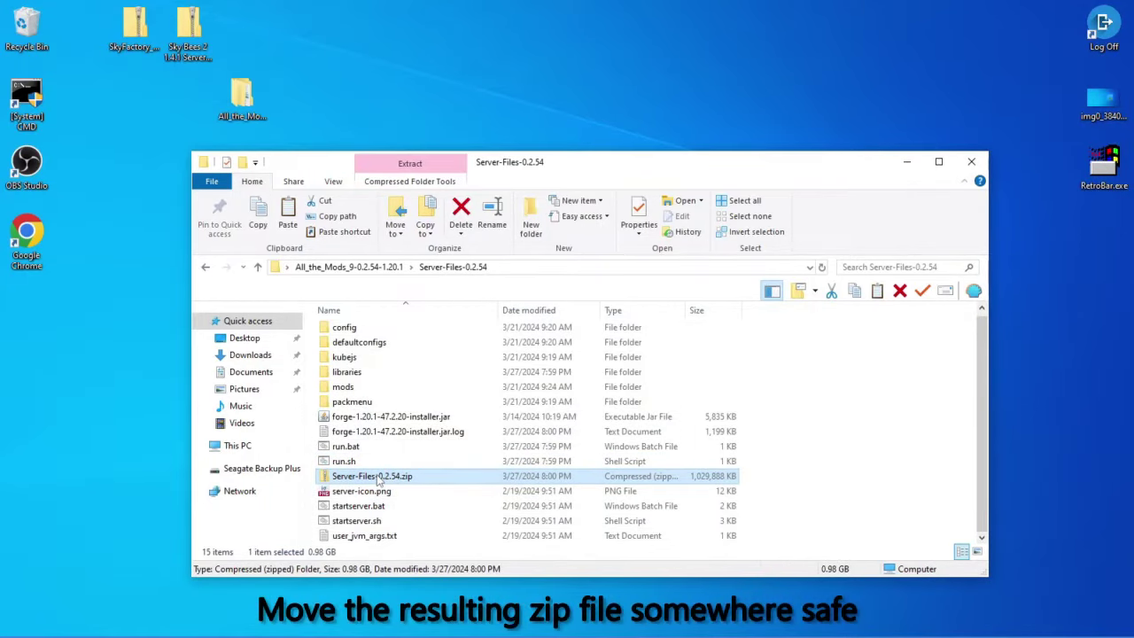
pyautogui.moveTo(378, 479); pyautogui.dragTo(243, 50)
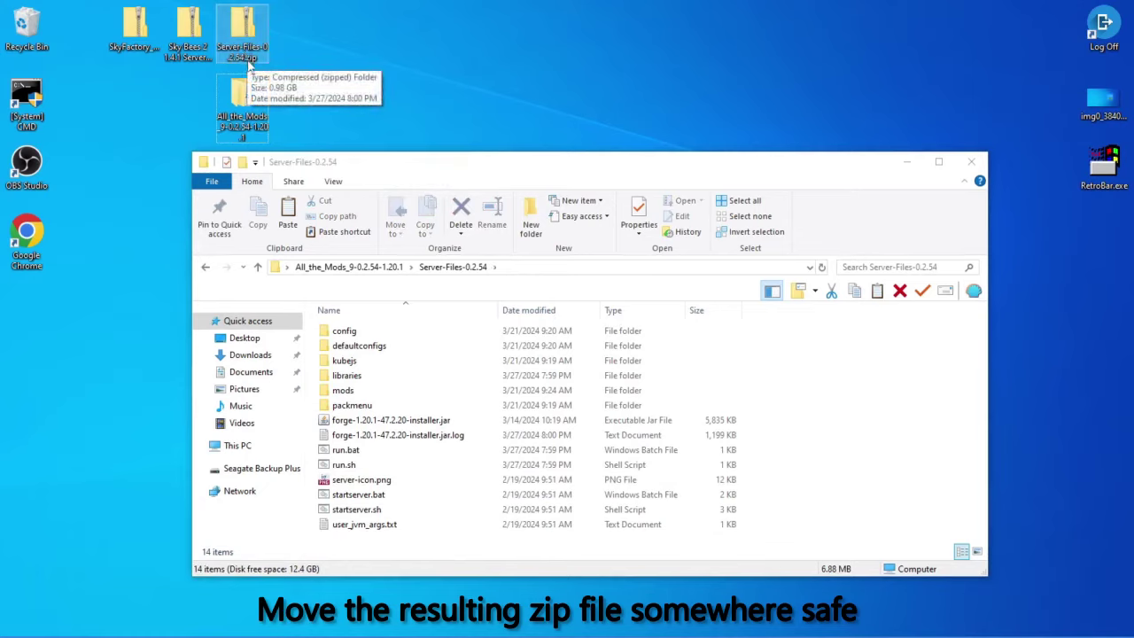
# Step: Rename Server-Files-0.2.54.zip on the desktop to All_the_Mods_9-0.2.54-1.20.1.zip using the copied folder name, and close the server files folder
pyautogui.click(251, 99)
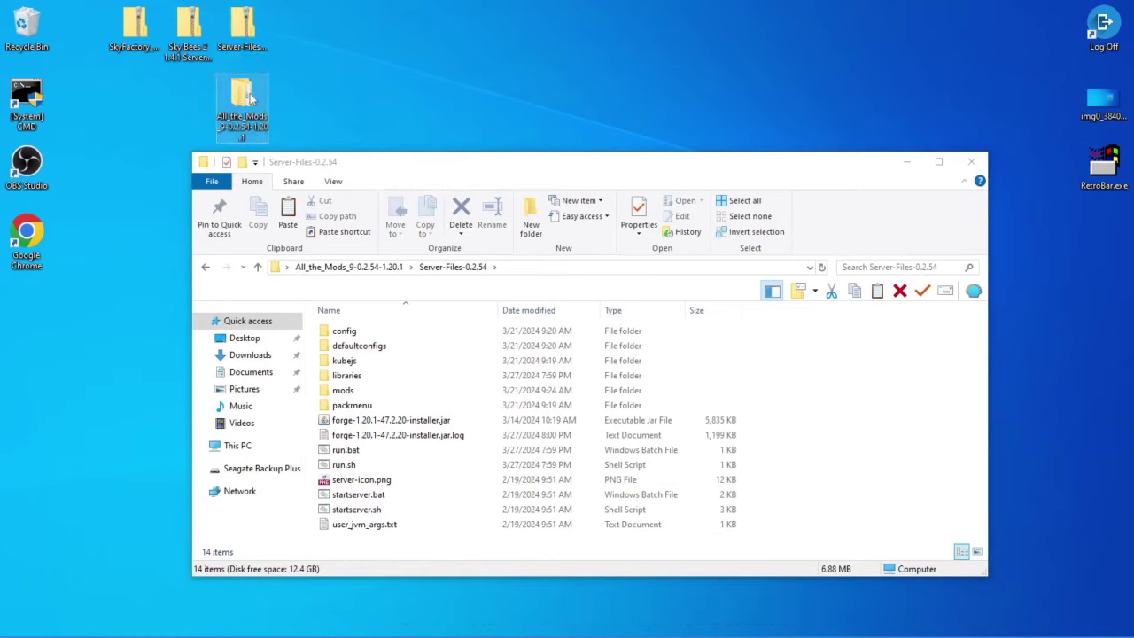
pyautogui.click(254, 126)
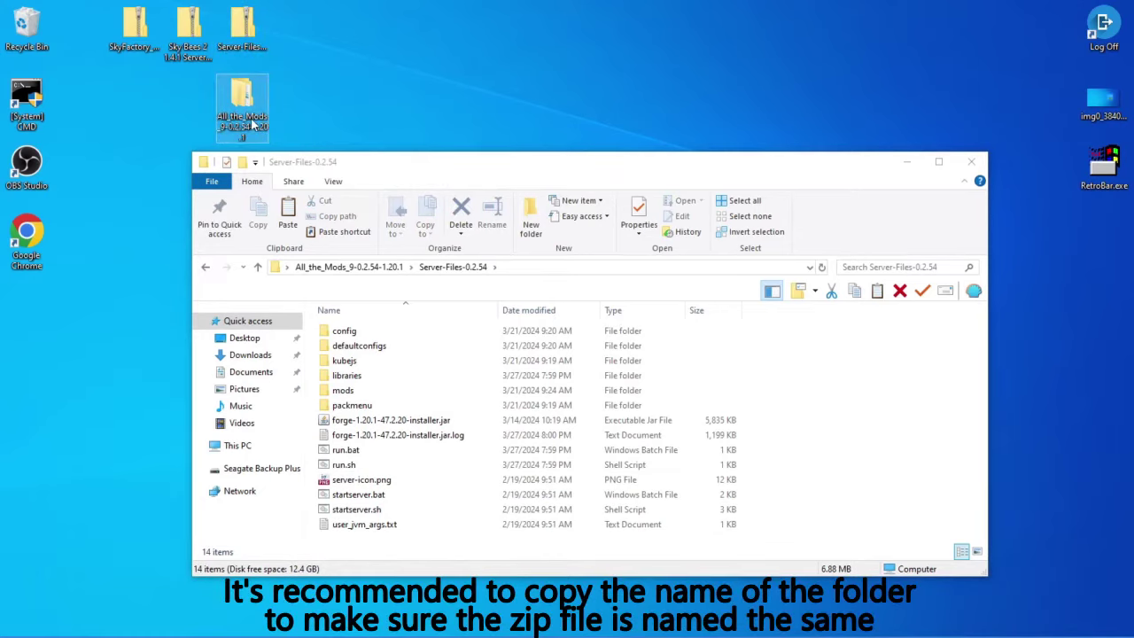
pyautogui.rightClick(252, 121)
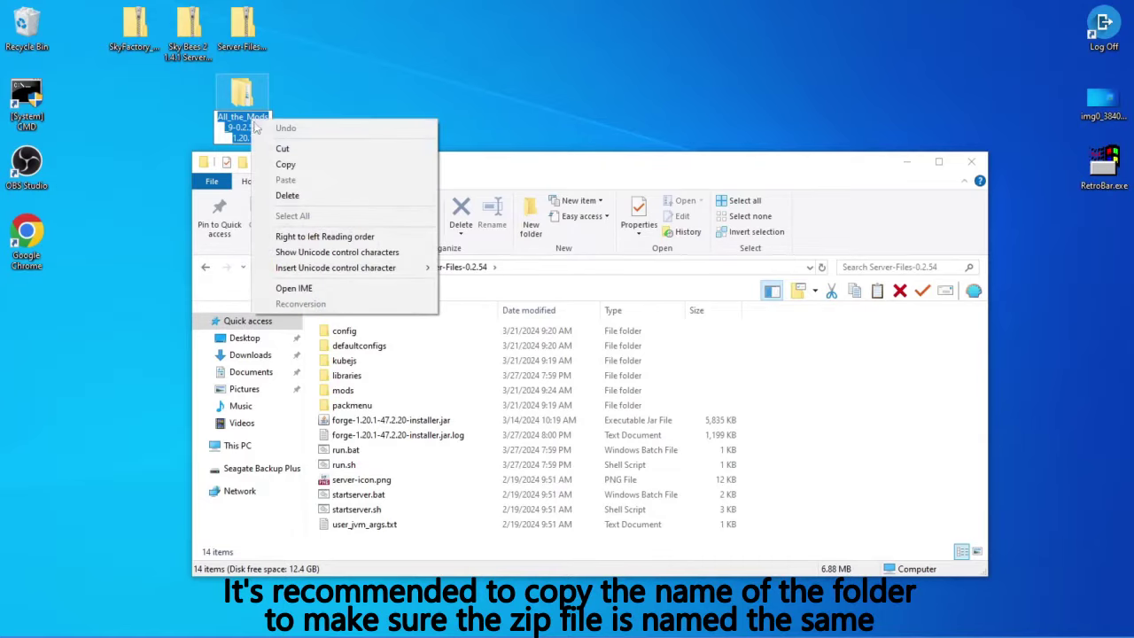
pyautogui.click(285, 164)
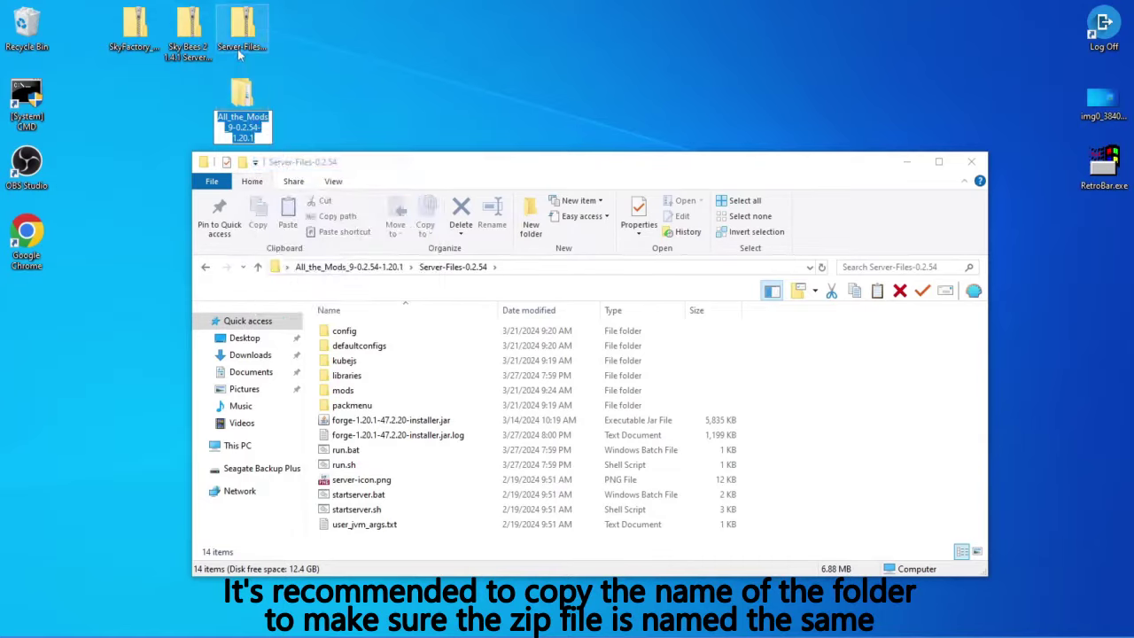
pyautogui.click(240, 53)
pyautogui.click(239, 54)
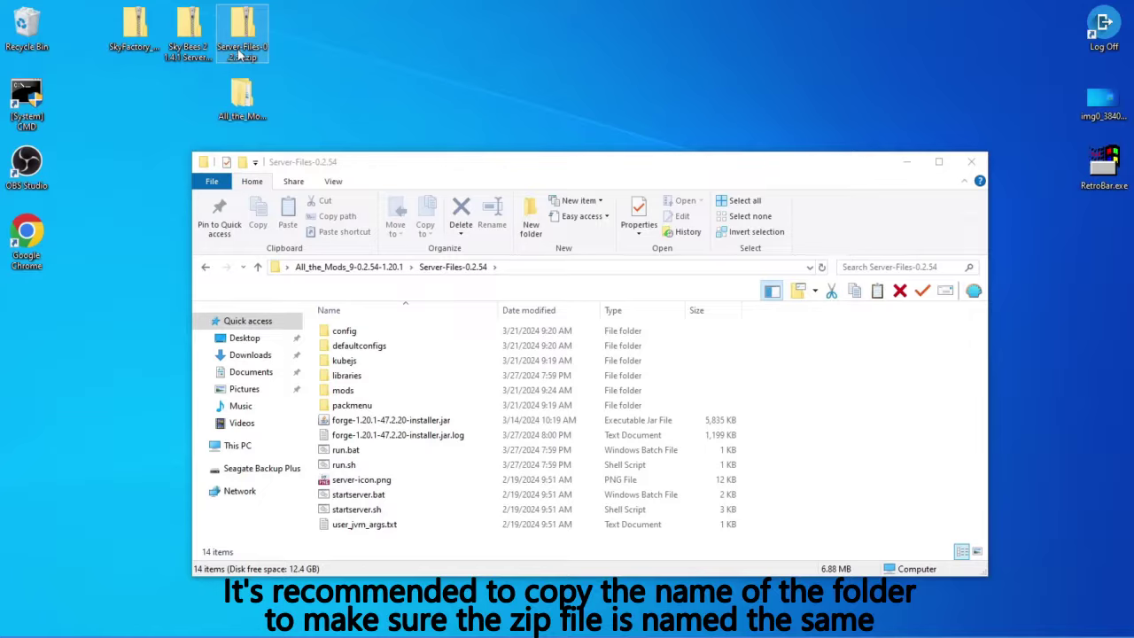
pyautogui.hotkey('ctrl', 'v')
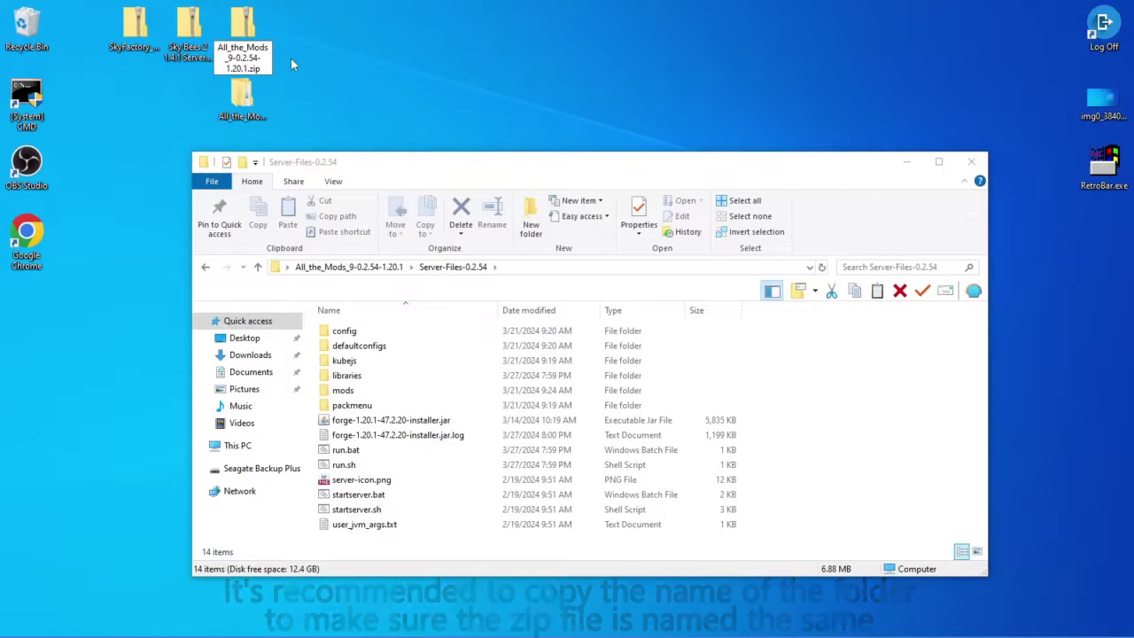
pyautogui.press('Return')
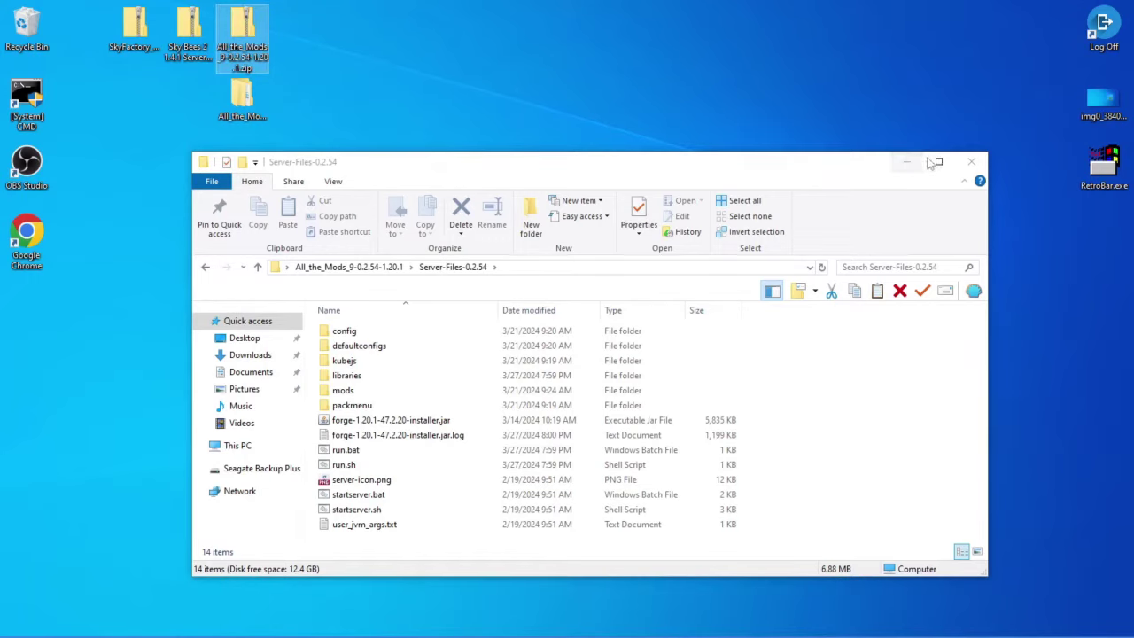
pyautogui.click(971, 165)
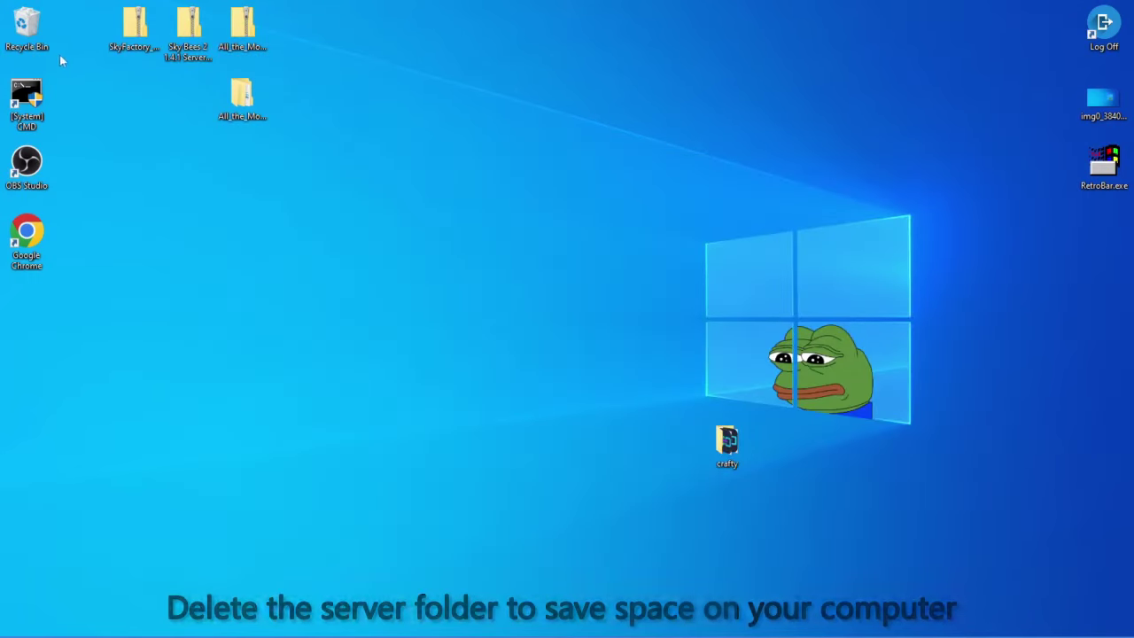
# Step: Delete the extracted All the Mods 9 server folder from the desktop by moving it to the Recycle Bin
pyautogui.moveTo(242, 96); pyautogui.dragTo(31, 37)
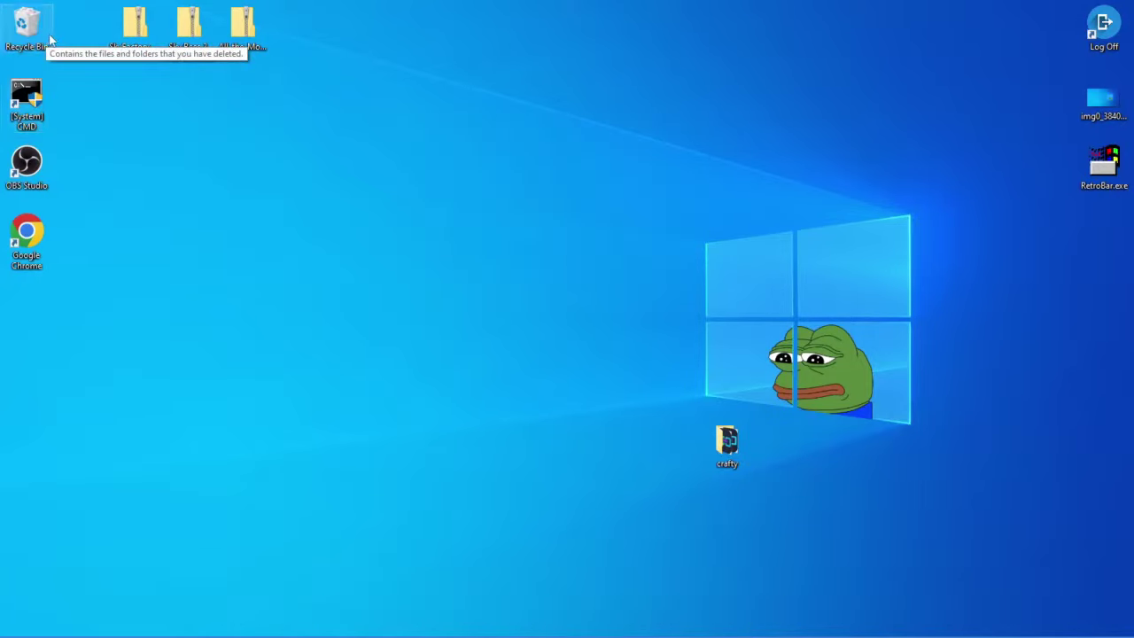
# Step: Rename the Sky Bees 2 server zip on the desktop as Sky_Bees_2_1.4.1_Serverfiles.zip, replacing every space with an underscore
pyautogui.click(183, 47)
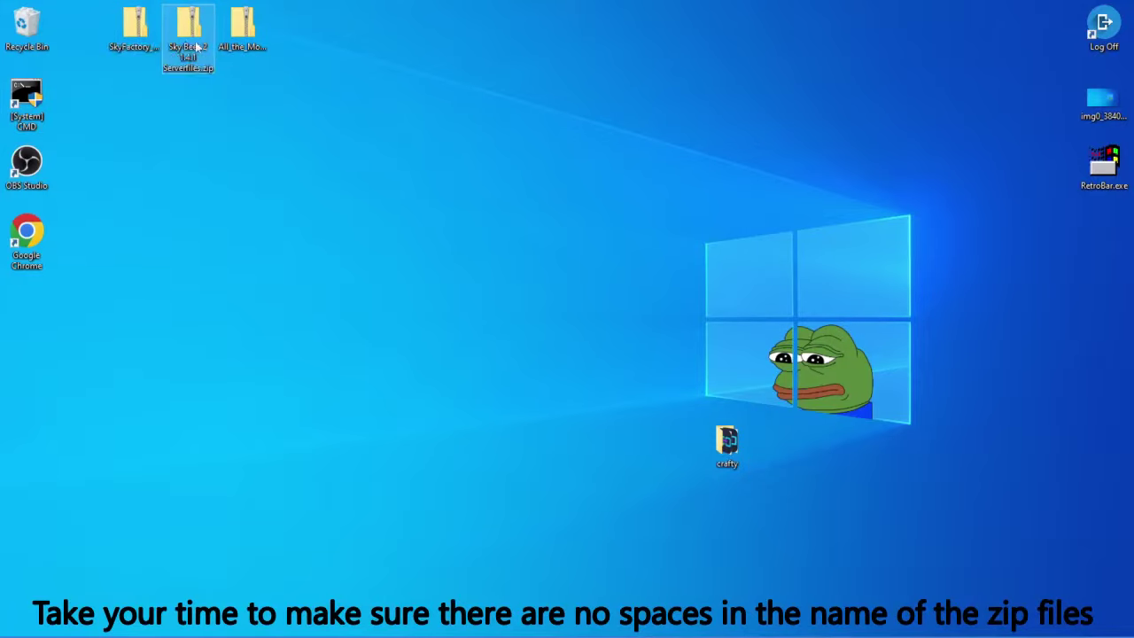
pyautogui.click(184, 48)
pyautogui.click(183, 48)
pyautogui.press('BackSpace')
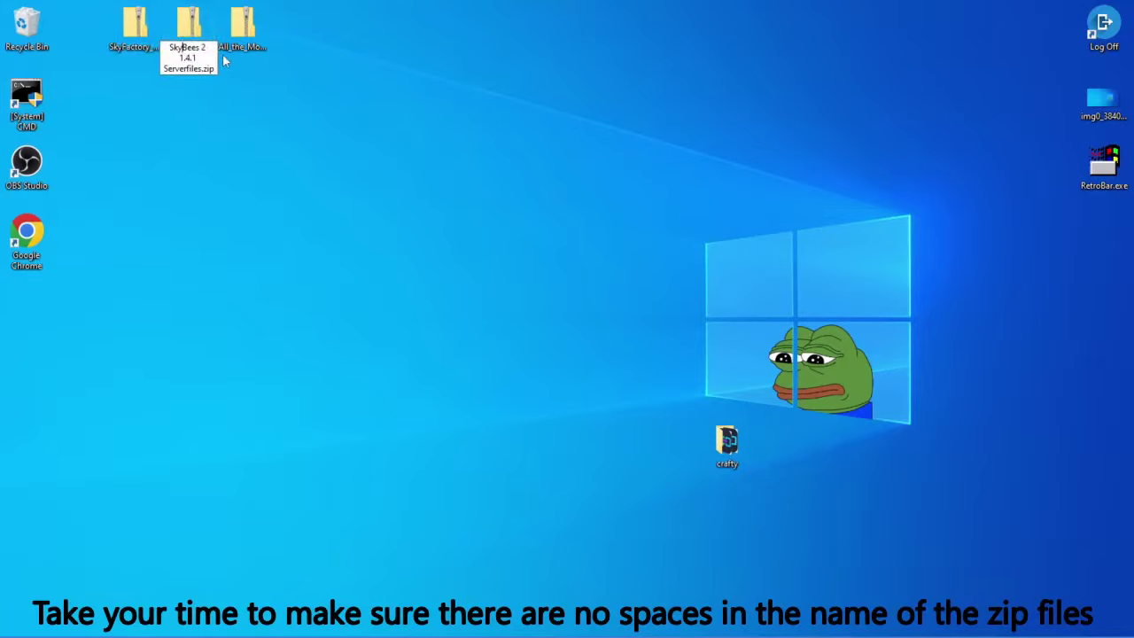
pyautogui.write('_')
pyautogui.click(204, 50)
pyautogui.press('BackSpace')
pyautogui.write('_')
pyautogui.press('BackSpace')
pyautogui.write('_')
pyautogui.press('BackSpace')
pyautogui.write('_')
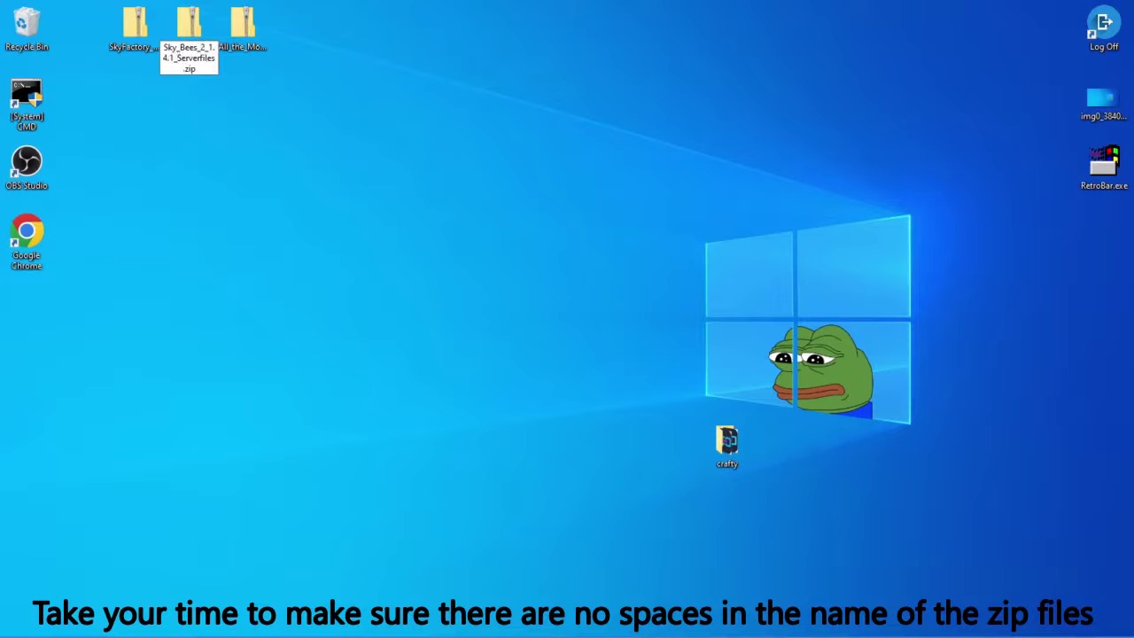
pyautogui.press('Return')
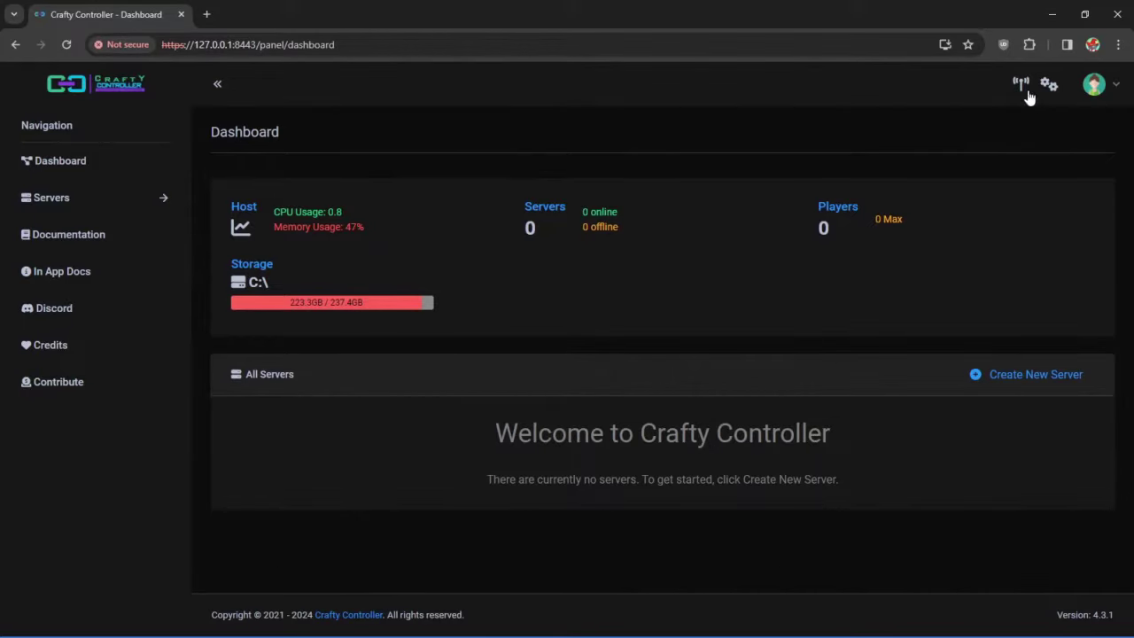
# Step: Switch to Crafty Controller in the browser and open its panel configuration page
pyautogui.click(1051, 86)
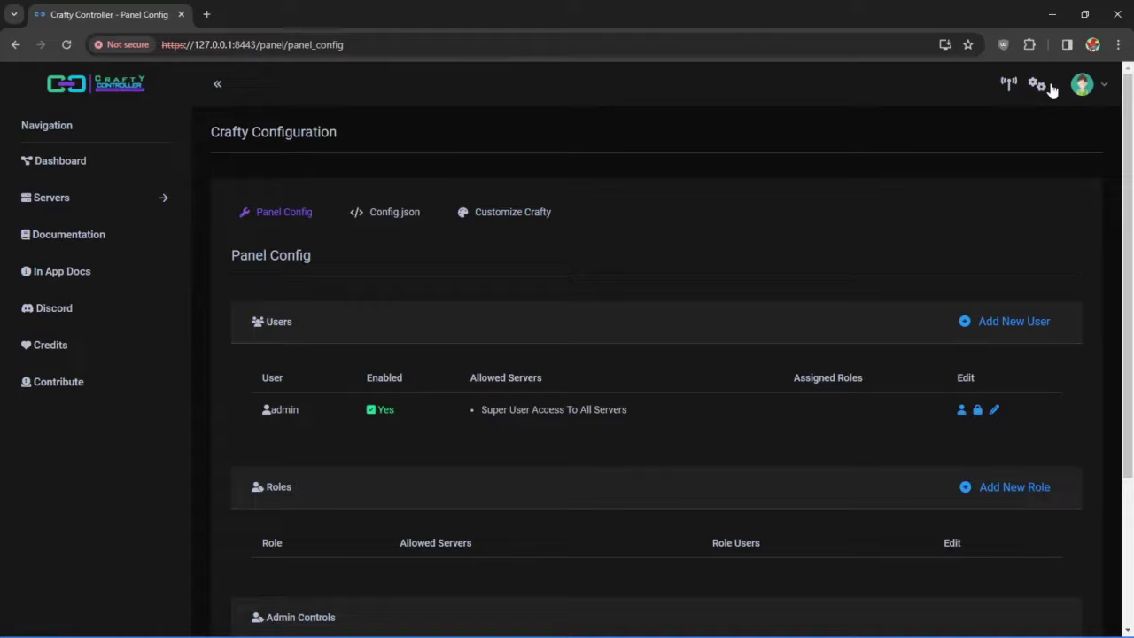